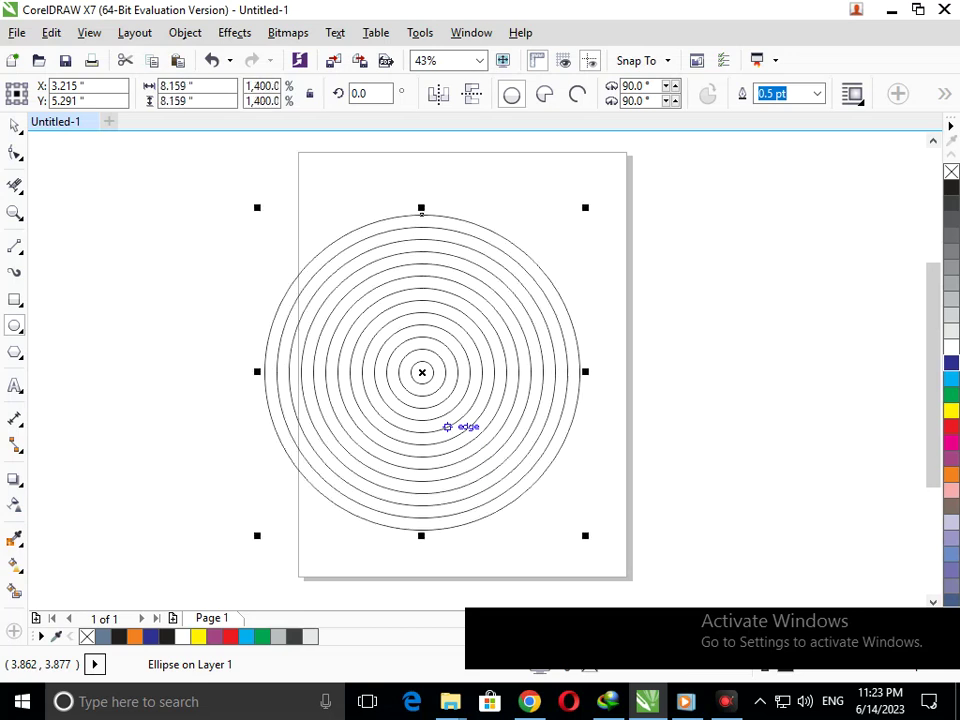
Place a copy of the whole concentric circle set about 3.8 inches to the right, overlapping the original set.
{"action": "left_click", "coordinate": [15, 126]}
{"action": "left_click", "coordinate": [146, 264]}
{"action": "left_click_drag", "start_coordinate": [634, 593], "coordinate": [640, 606]}
{"action": "left_click", "coordinate": [260, 345]}
{"action": "left_click_drag", "start_coordinate": [259, 344], "coordinate": [410, 344]}
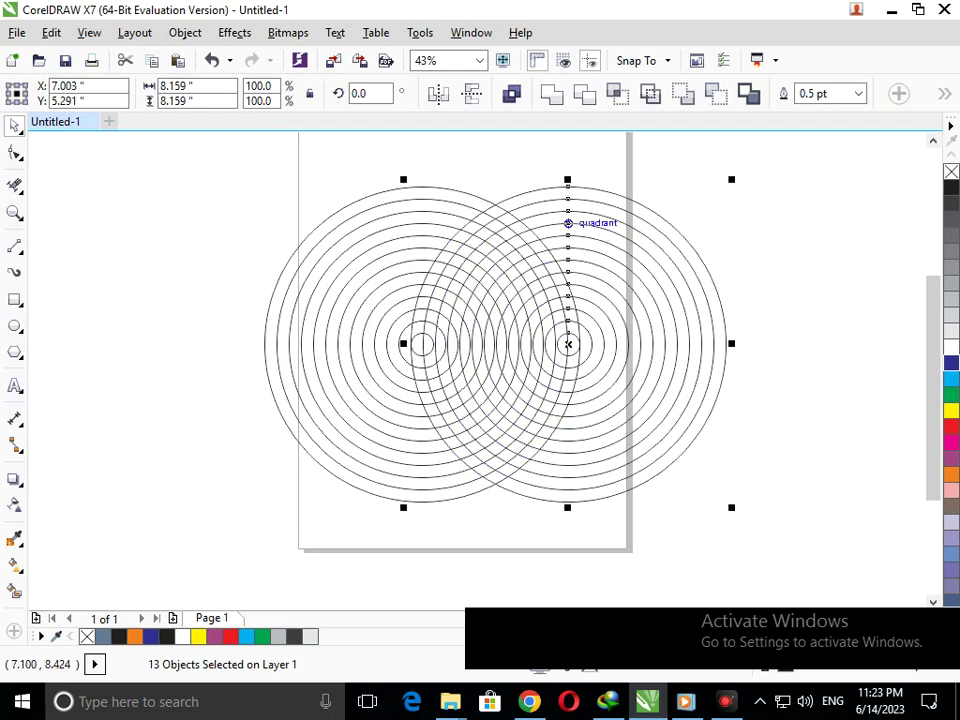
Place a third copy of the concentric circle set below and centred between the two existing sets.
{"action": "left_click_drag", "start_coordinate": [568, 186], "coordinate": [499, 325]}
{"action": "right_click", "coordinate": [499, 325]}
{"action": "left_click", "coordinate": [239, 586]}
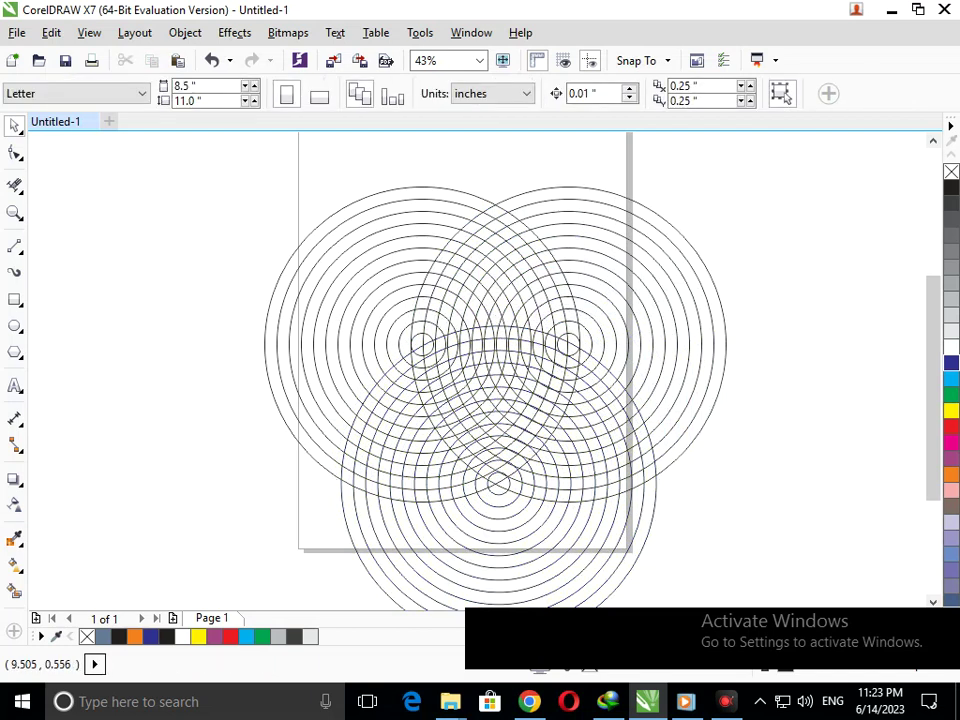
{"action": "scroll", "coordinate": [514, 344], "scroll_direction": "down", "scroll_amount": 1}
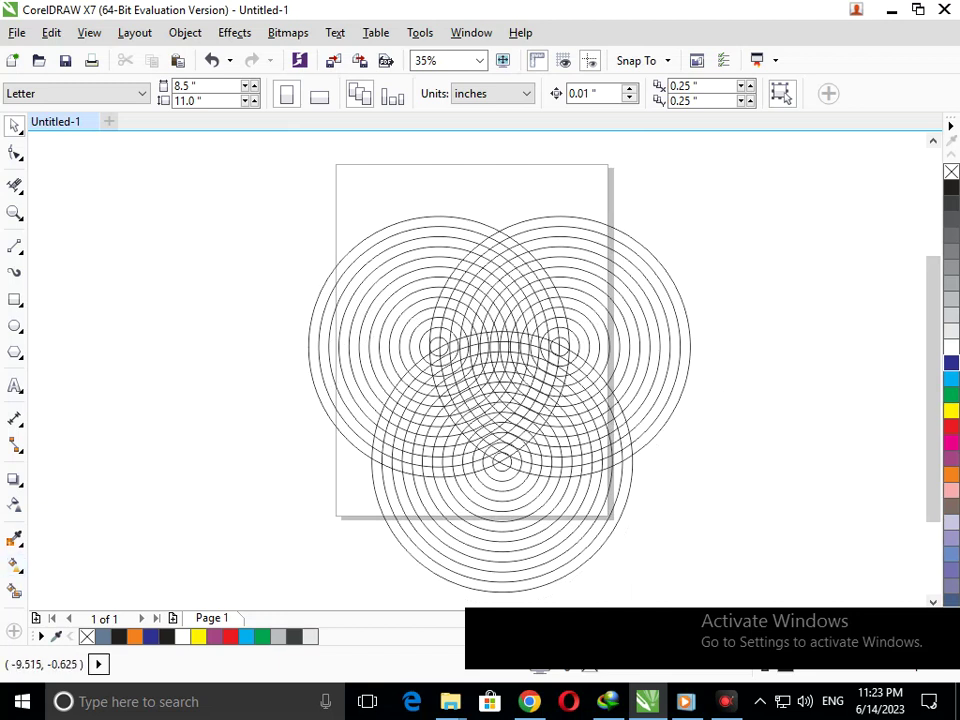
Smart-fill the lower set's outermost ring and its third ring slate blue, between the left and right circle centres, as two arched bands.
{"action": "left_click", "coordinate": [14, 590]}
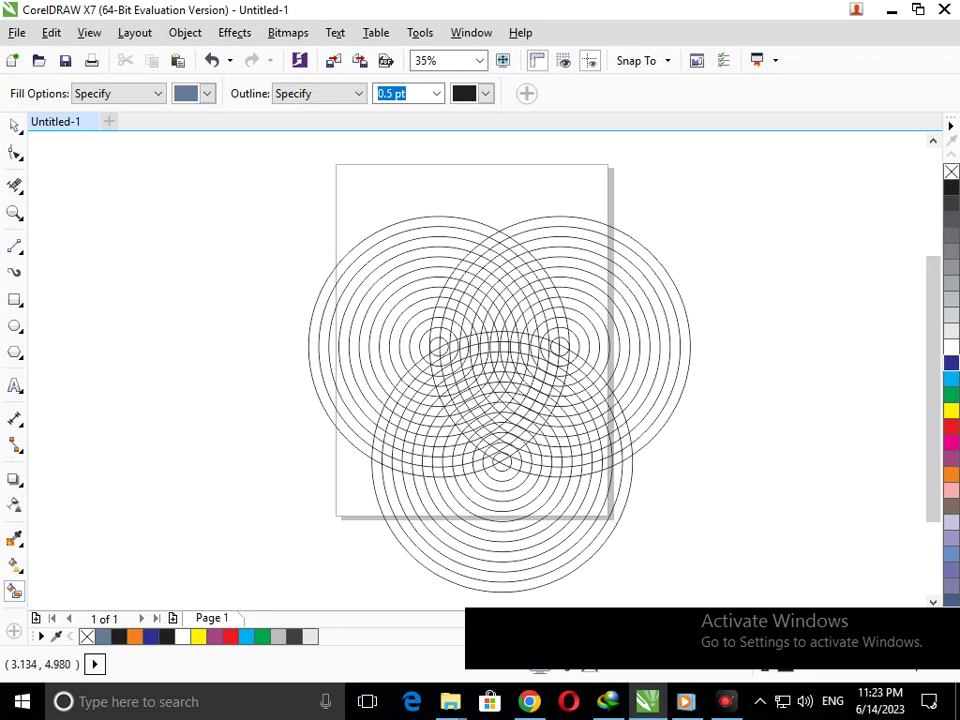
{"action": "left_click", "coordinate": [435, 355]}
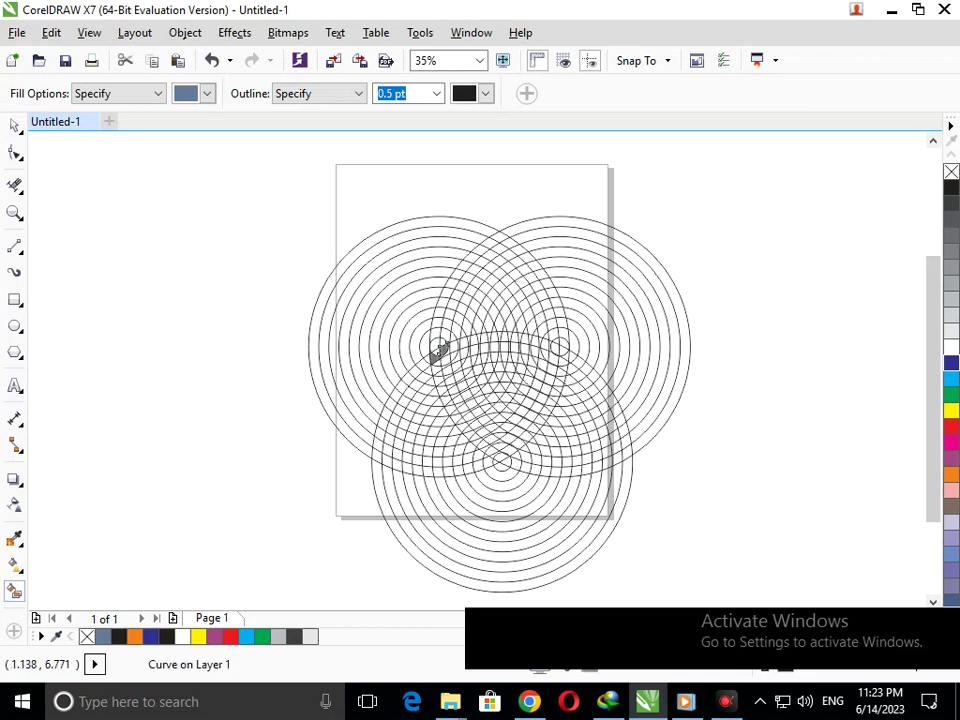
{"action": "scroll", "coordinate": [460, 365], "scroll_direction": "up", "scroll_amount": 3}
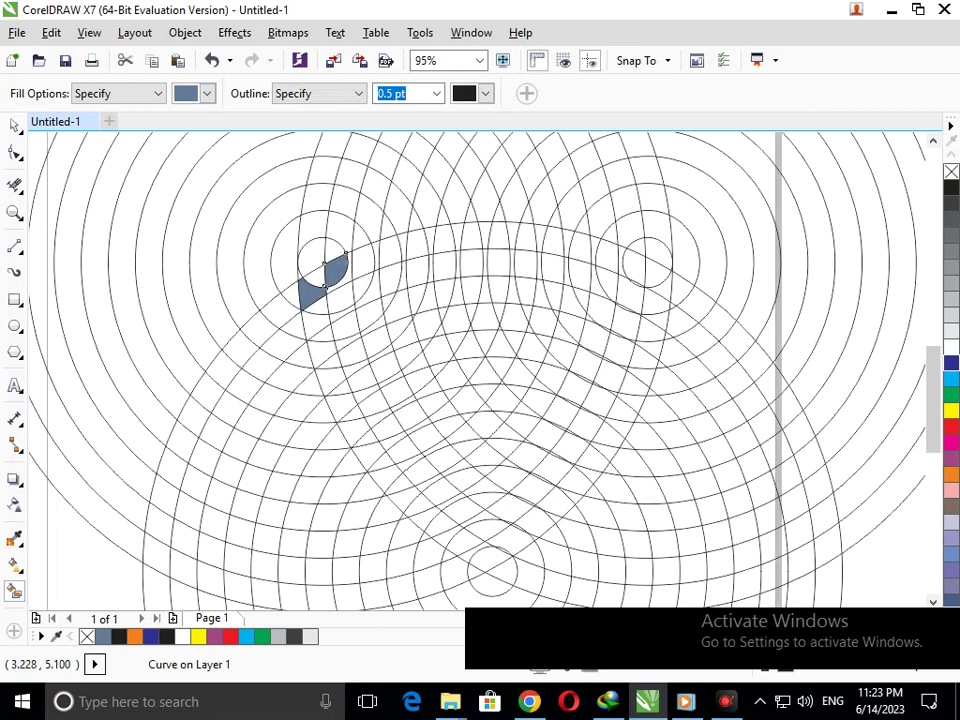
{"action": "scroll", "coordinate": [476, 375], "scroll_direction": "up", "scroll_amount": 1}
{"action": "scroll", "coordinate": [476, 375], "scroll_direction": "down", "scroll_amount": 4}
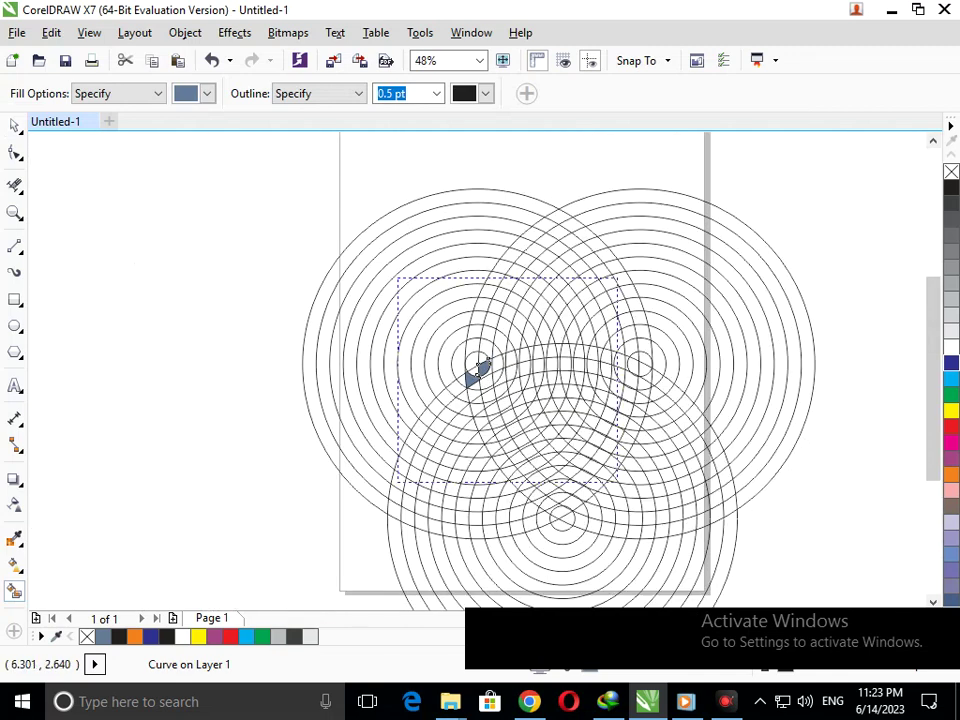
{"action": "scroll", "coordinate": [673, 490], "scroll_direction": "up", "scroll_amount": 2}
{"action": "left_click", "coordinate": [343, 289]}
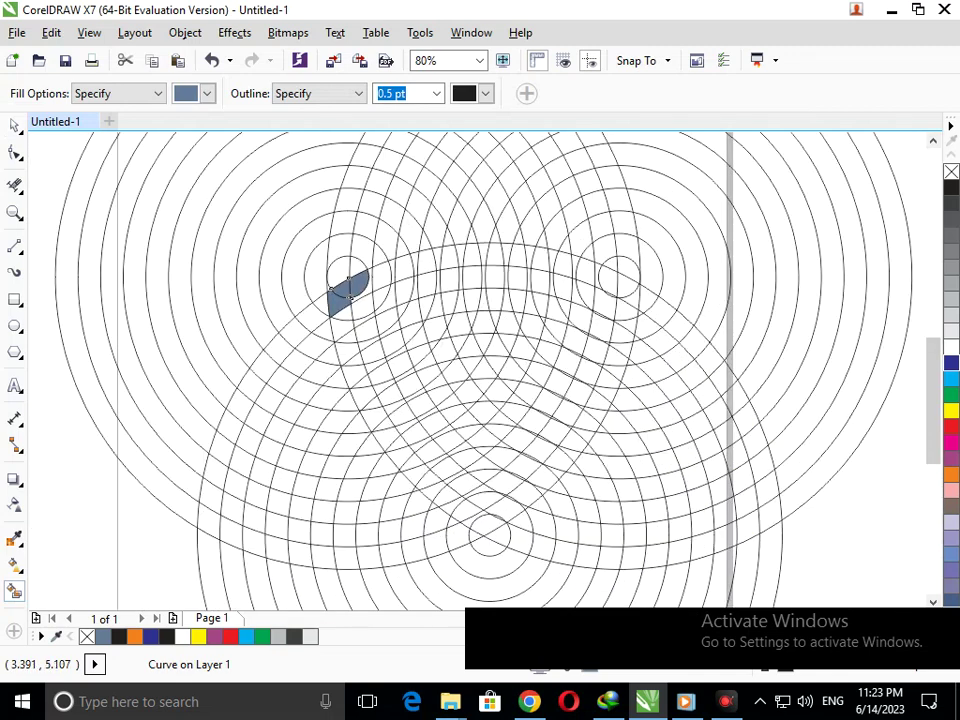
{"action": "mouse_move", "coordinate": [349, 297]}
{"action": "left_mouse_down"}
{"action": "mouse_move", "coordinate": [368, 268]}
{"action": "mouse_move", "coordinate": [480, 239]}
{"action": "mouse_move", "coordinate": [579, 257]}
{"action": "mouse_move", "coordinate": [603, 289]}
{"action": "left_mouse_up"}
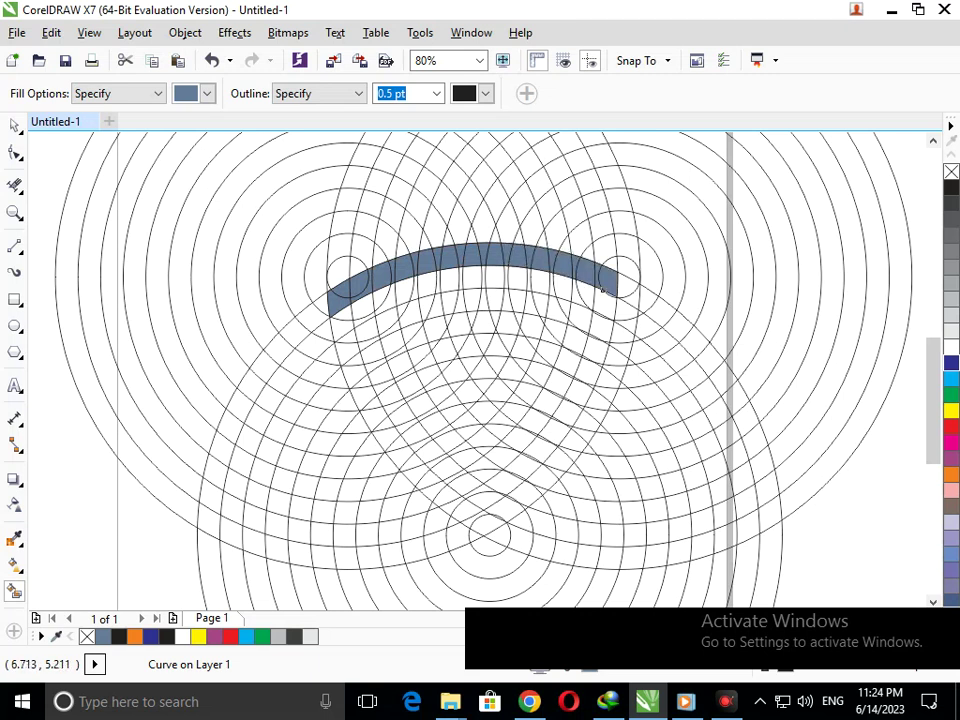
{"action": "mouse_move", "coordinate": [340, 352]}
{"action": "left_mouse_down"}
{"action": "mouse_move", "coordinate": [406, 318]}
{"action": "mouse_move", "coordinate": [400, 309]}
{"action": "mouse_move", "coordinate": [466, 288]}
{"action": "mouse_move", "coordinate": [523, 286]}
{"action": "mouse_move", "coordinate": [613, 319]}
{"action": "left_mouse_up"}
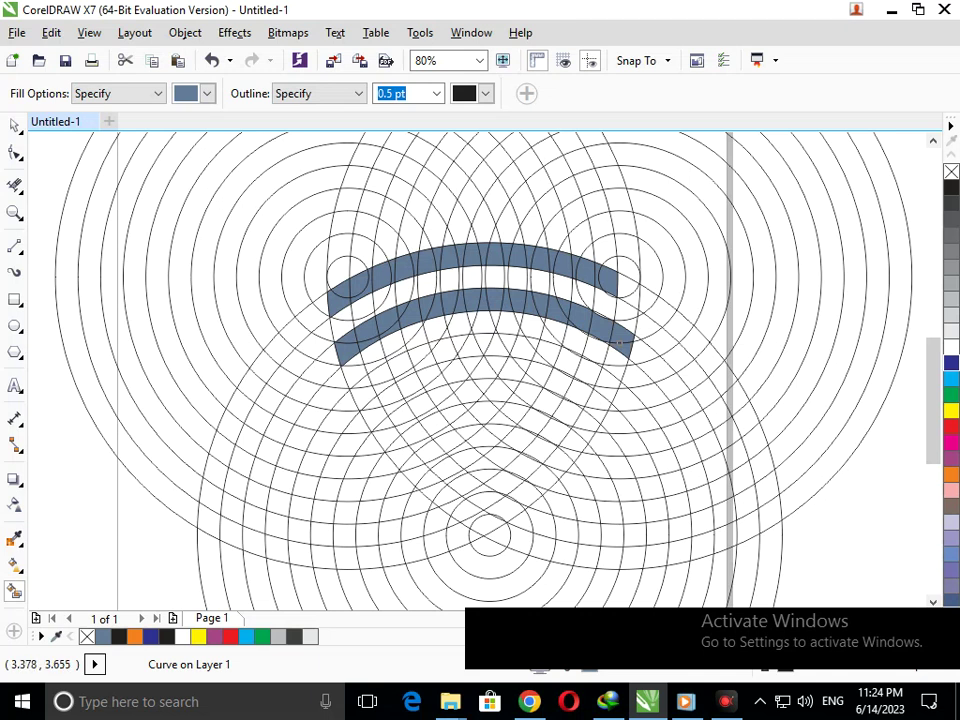
Smart-fill the cells of the third arched band, leaving one empty ring below the second band.
{"action": "left_click", "coordinate": [362, 394]}
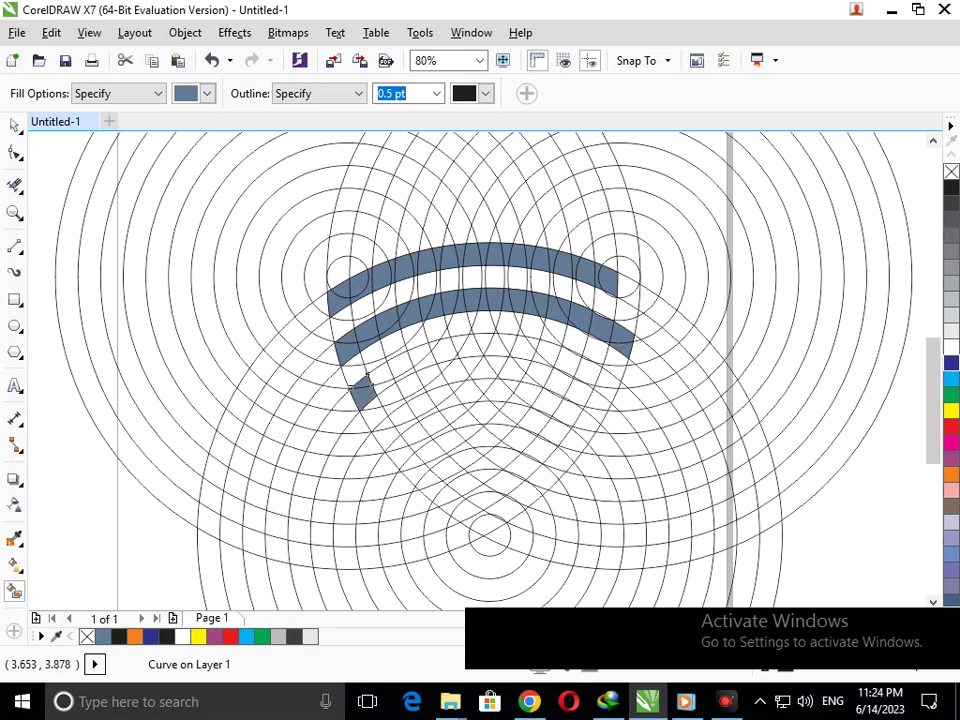
{"action": "left_click", "coordinate": [380, 377]}
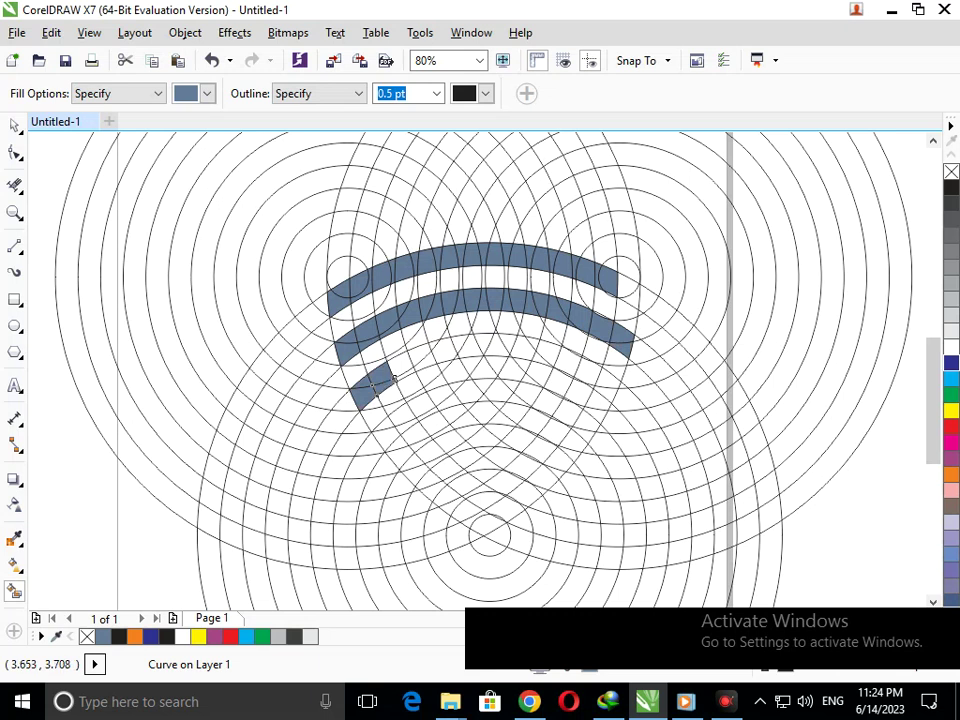
{"action": "left_click", "coordinate": [403, 371]}
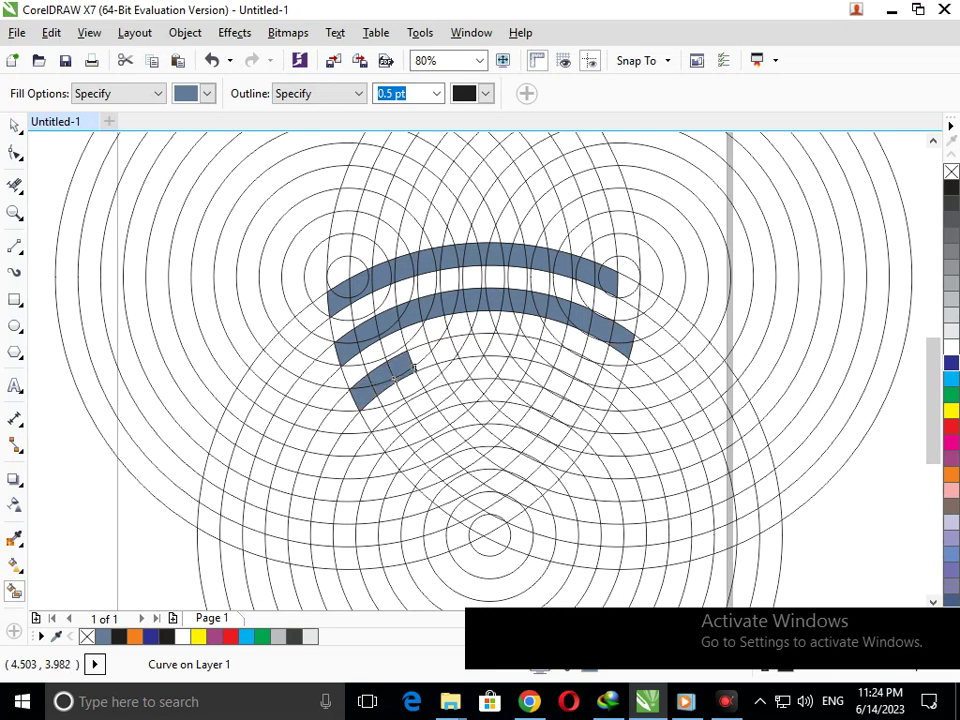
{"action": "left_click", "coordinate": [426, 357]}
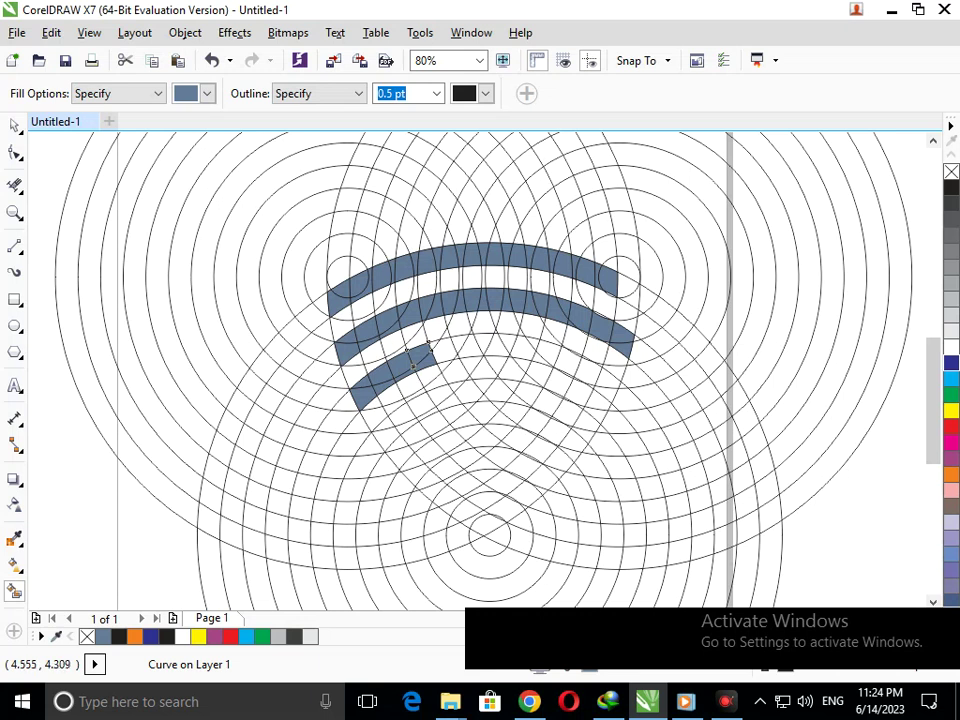
{"action": "left_click", "coordinate": [432, 350]}
{"action": "left_click", "coordinate": [434, 346]}
{"action": "left_click", "coordinate": [462, 348]}
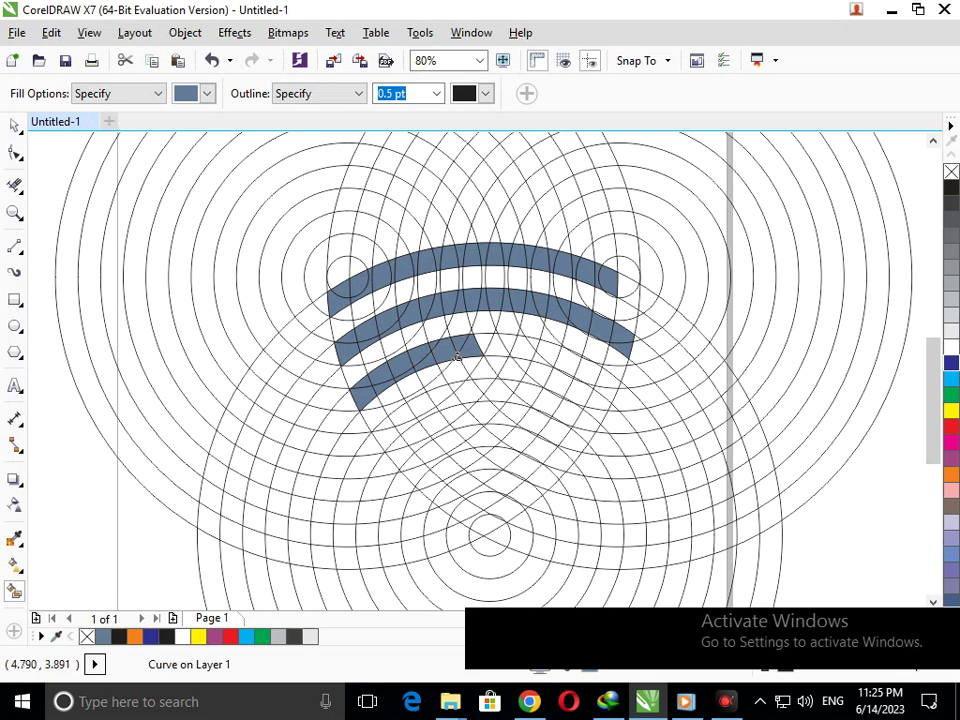
{"action": "left_click", "coordinate": [500, 343]}
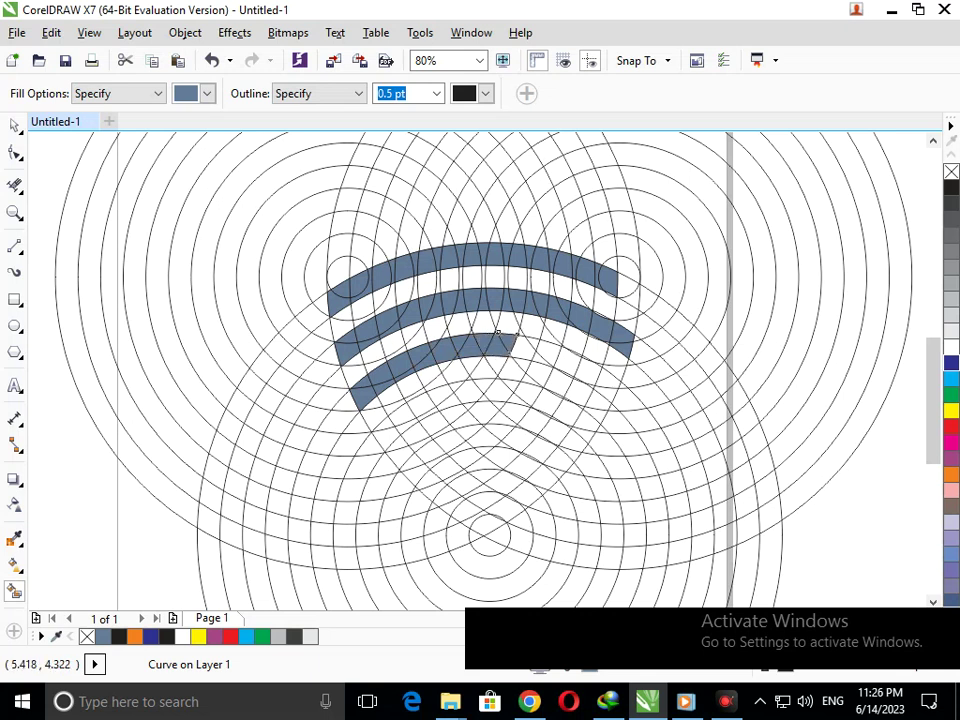
{"action": "left_click", "coordinate": [536, 343]}
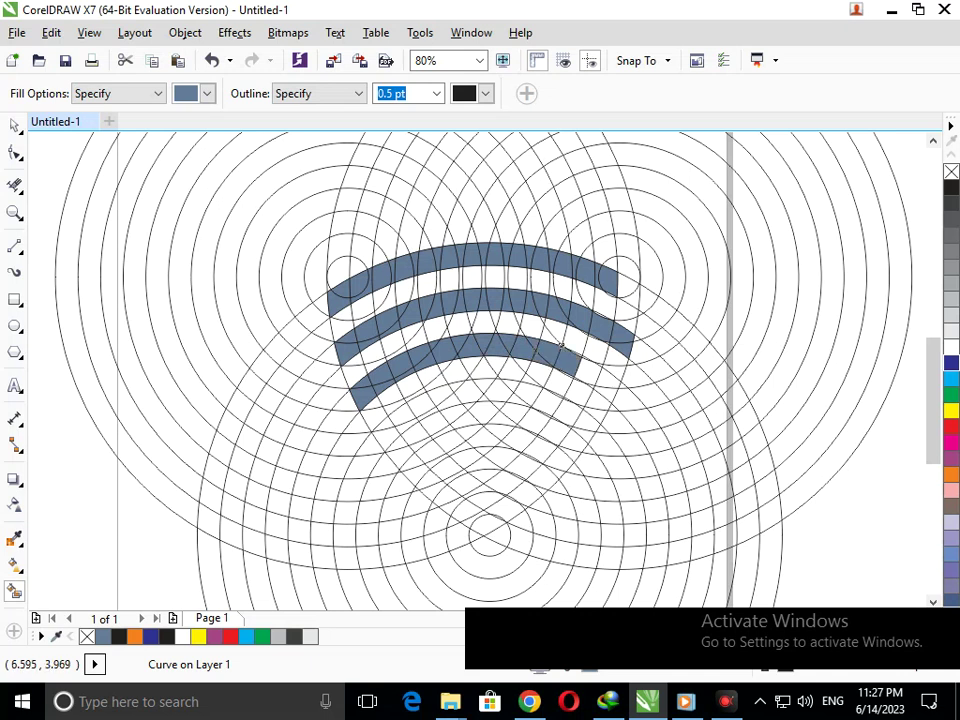
{"action": "left_click", "coordinate": [595, 387]}
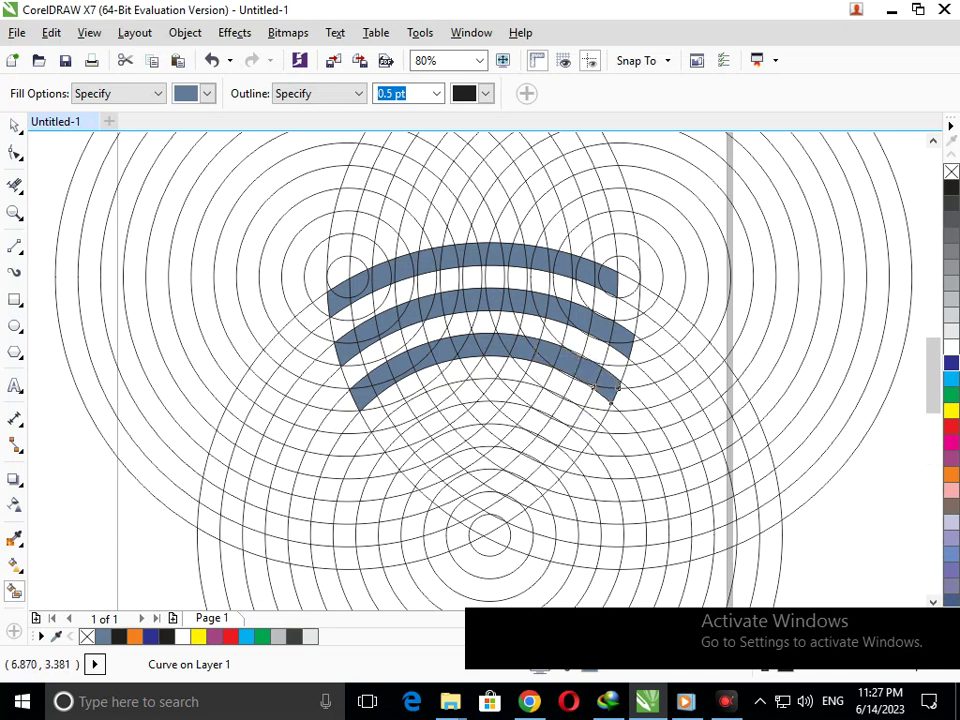
Fill the small missed slivers near the right ends of the second and third bands, and the top band's right end cell.
{"action": "scroll", "coordinate": [605, 390], "scroll_direction": "up", "scroll_amount": 5}
{"action": "left_click", "coordinate": [624, 382]}
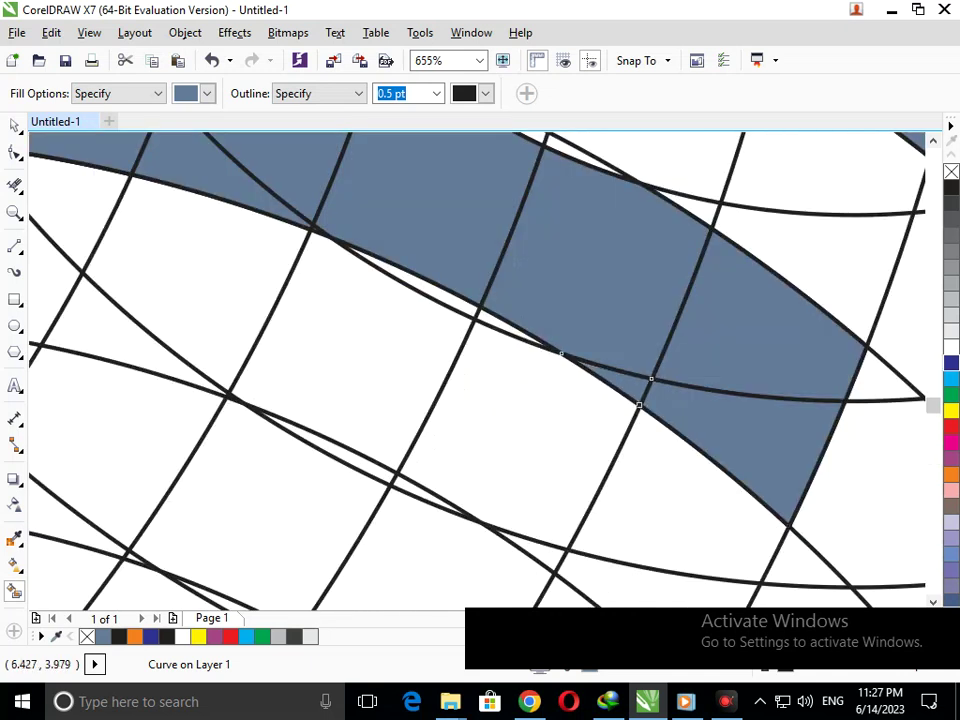
{"action": "scroll", "coordinate": [605, 390], "scroll_direction": "down", "scroll_amount": 5}
{"action": "scroll", "coordinate": [500, 400], "scroll_direction": "up", "scroll_amount": 5}
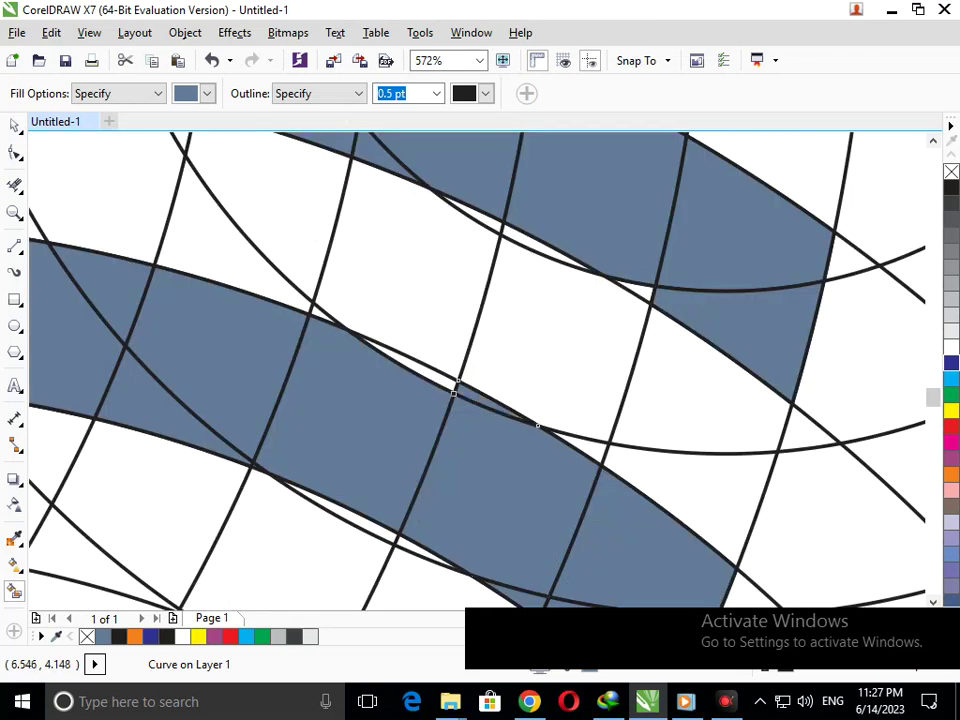
{"action": "left_click", "coordinate": [432, 376]}
{"action": "left_click", "coordinate": [640, 289]}
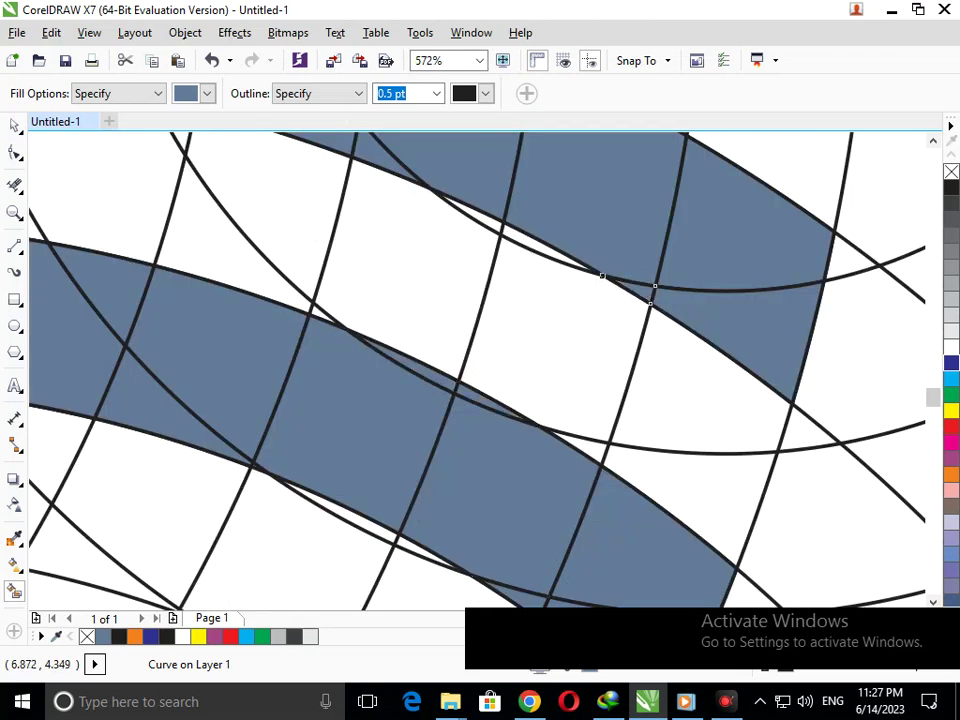
{"action": "scroll", "coordinate": [604, 342], "scroll_direction": "down", "scroll_amount": 5}
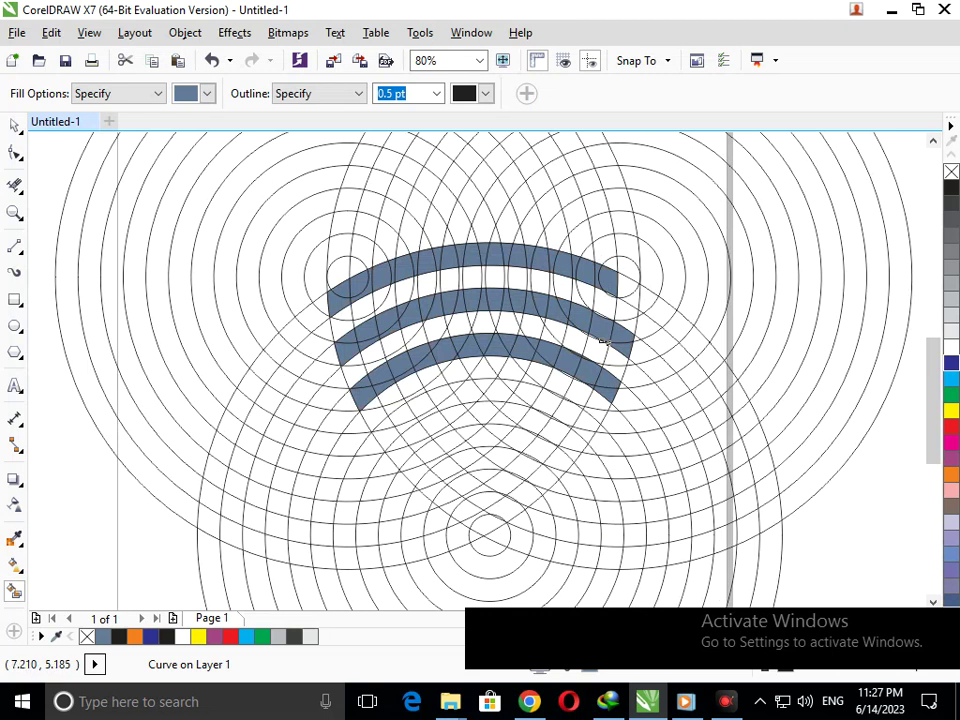
{"action": "left_click", "coordinate": [637, 283]}
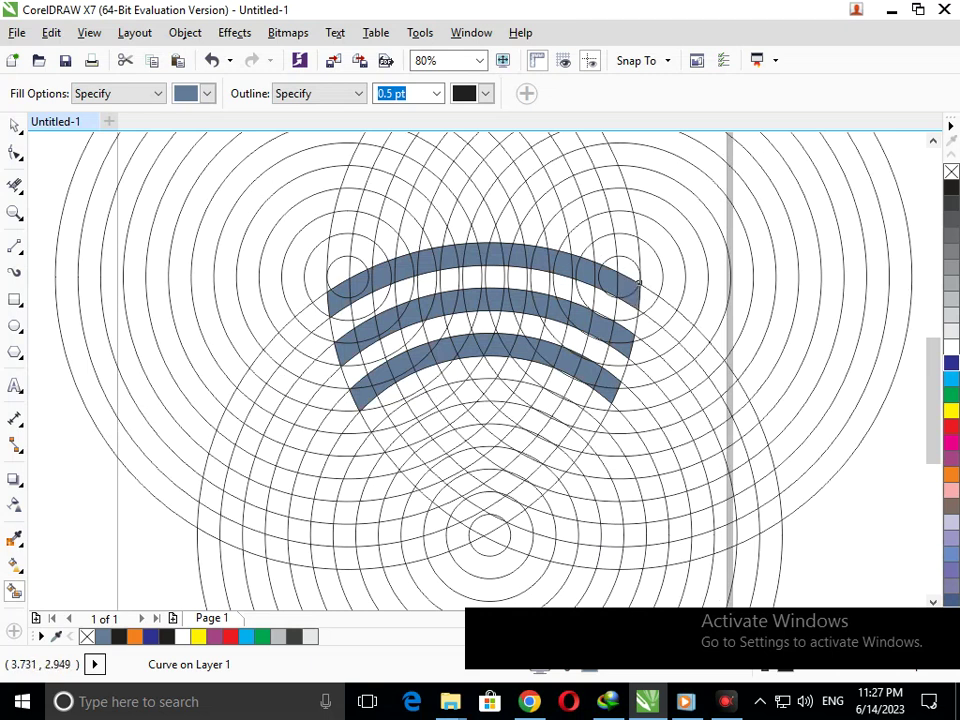
Smart-fill the left end of the fourth arched band, undoing the fills of the cell below it.
{"action": "left_click", "coordinate": [398, 436]}
{"action": "left_click", "coordinate": [410, 418]}
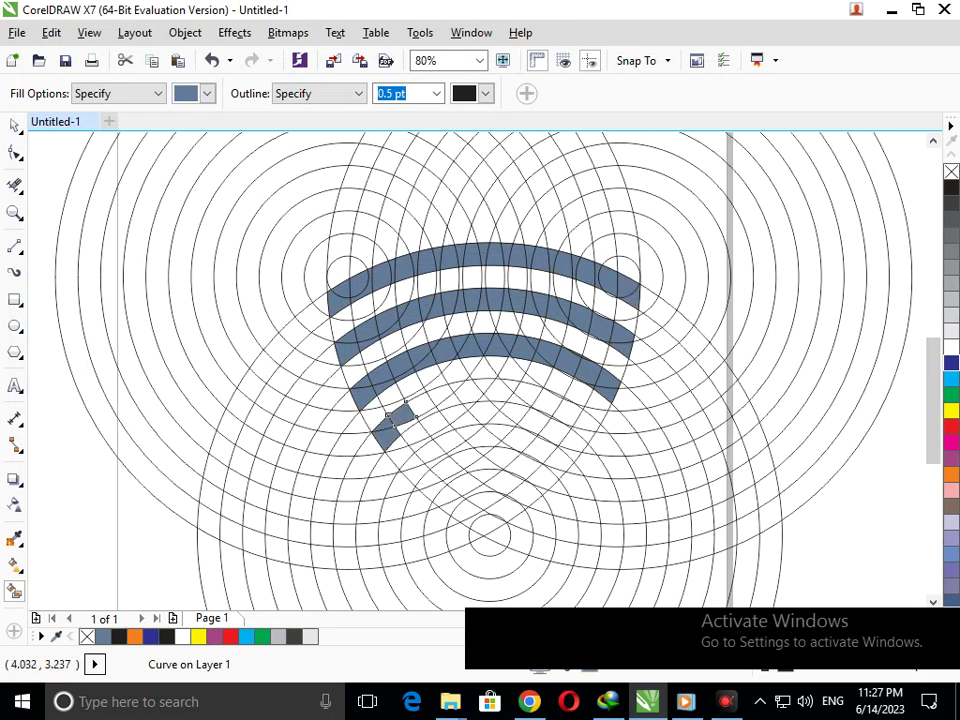
{"action": "left_click", "coordinate": [436, 422]}
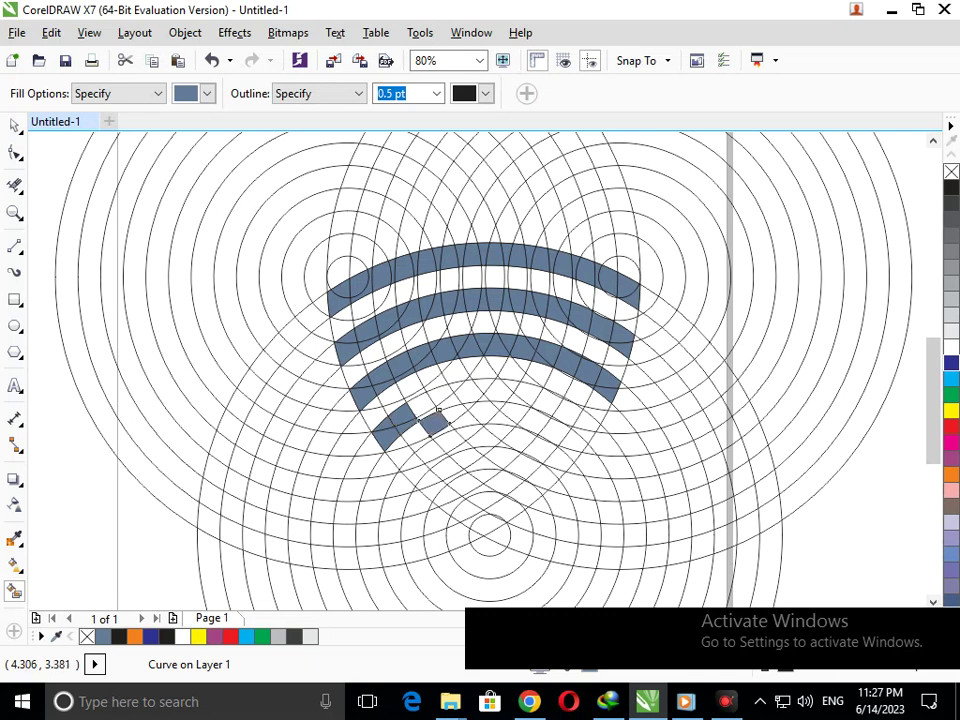
{"action": "key", "text": "ctrl+z"}
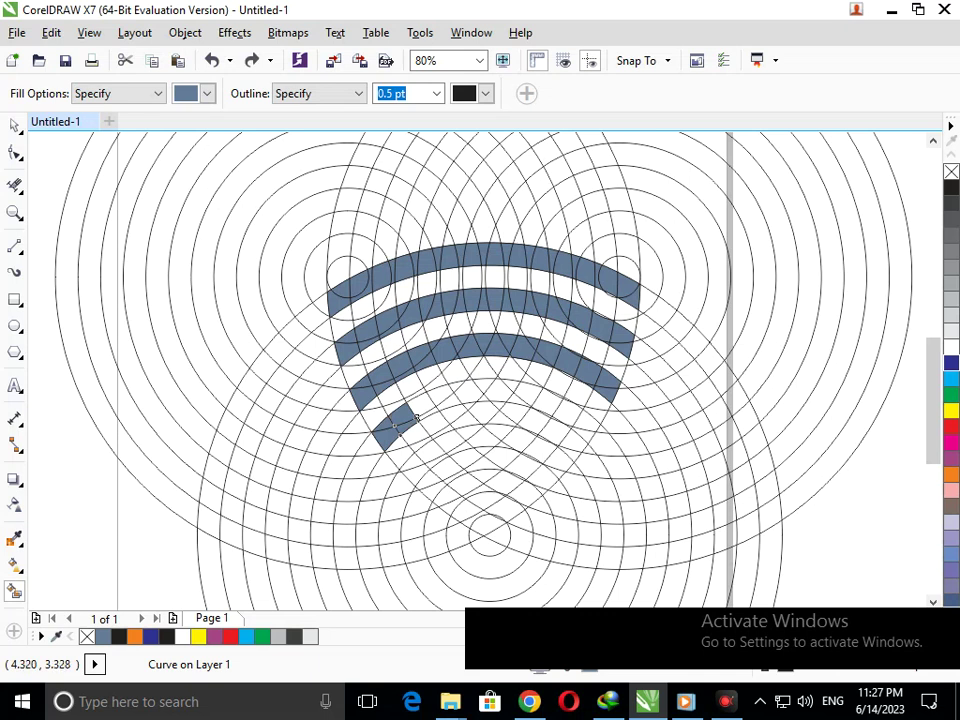
{"action": "left_click", "coordinate": [432, 424]}
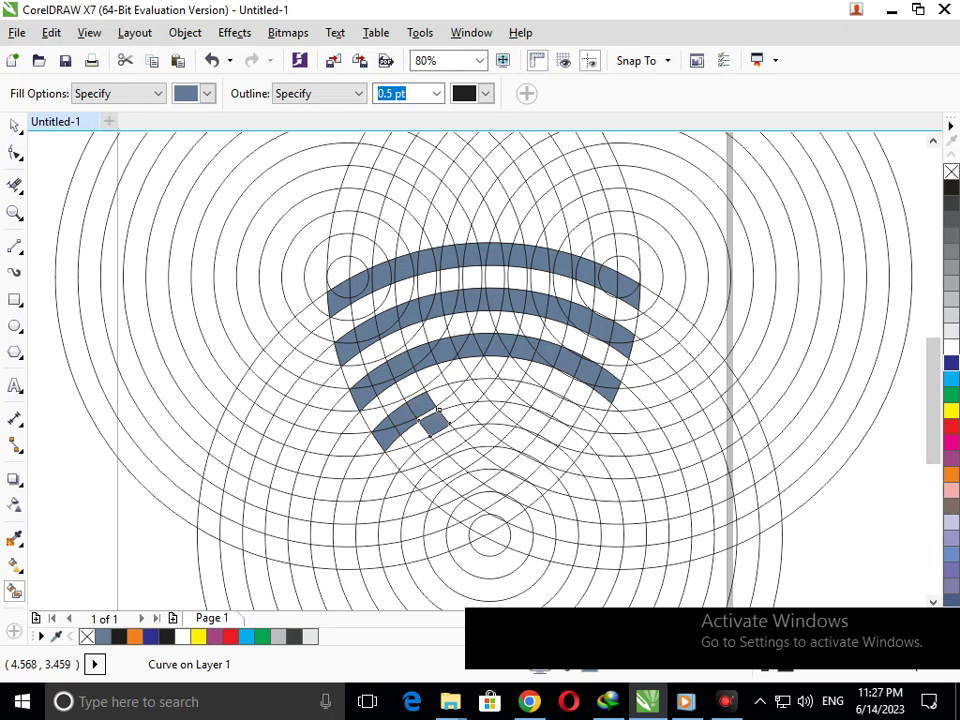
{"action": "key", "text": "ctrl+z"}
{"action": "left_click", "coordinate": [431, 411]}
Smart-fill the central cells of the fourth band, undoing the stray fill in the gap above it.
{"action": "key", "text": "F2"}
{"action": "left_click_drag", "start_coordinate": [385, 367], "coordinate": [647, 563]}
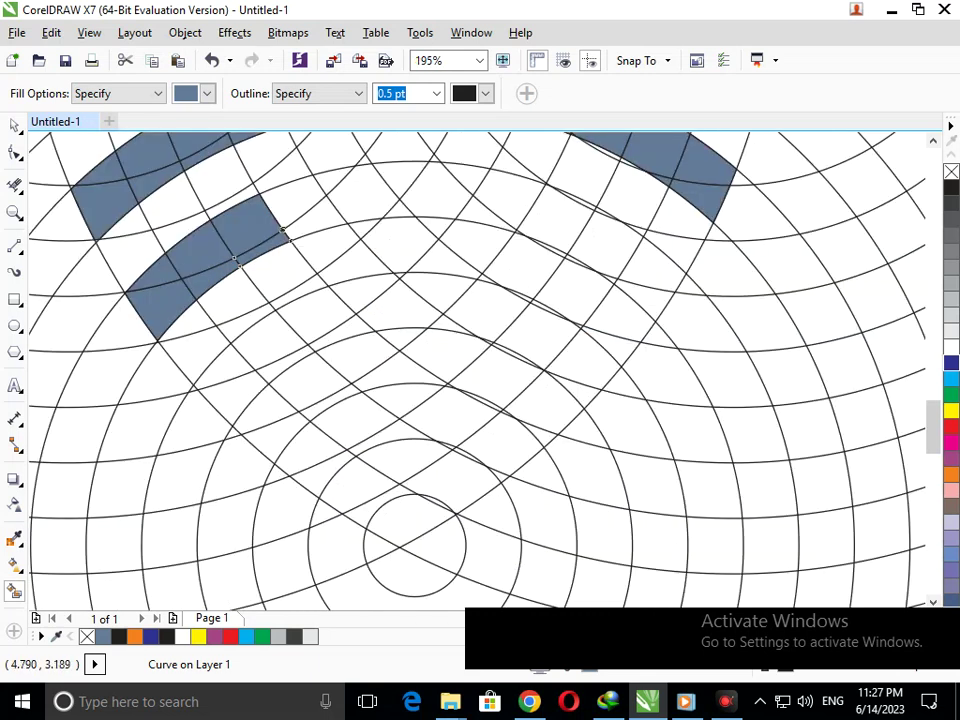
{"action": "key", "text": "F2"}
{"action": "left_click", "coordinate": [303, 216]}
{"action": "left_click", "coordinate": [444, 330]}
{"action": "left_click", "coordinate": [496, 369]}
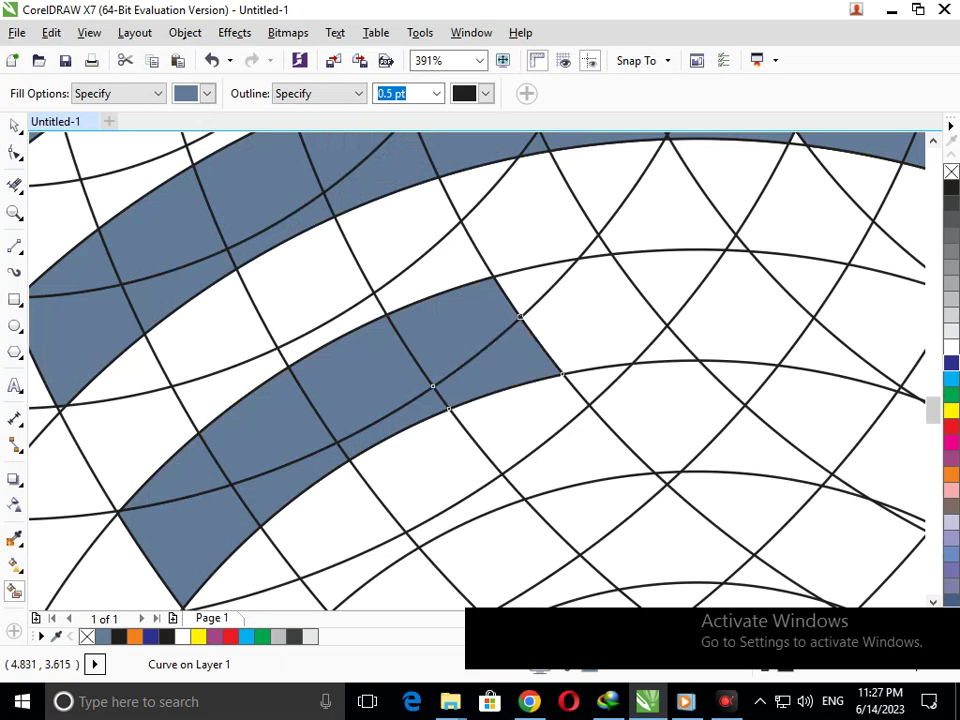
{"action": "left_click", "coordinate": [582, 322]}
{"action": "left_click", "coordinate": [538, 279]}
{"action": "left_click", "coordinate": [662, 275]}
{"action": "left_click", "coordinate": [724, 309]}
{"action": "left_click", "coordinate": [672, 350]}
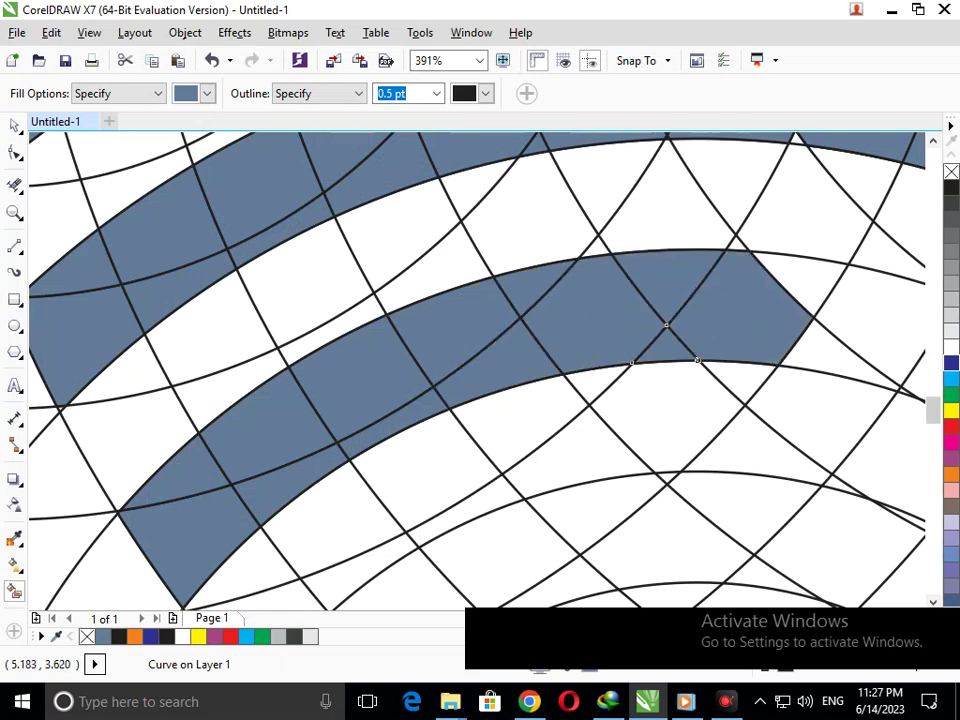
{"action": "key", "text": "F3"}
{"action": "left_click", "coordinate": [572, 288]}
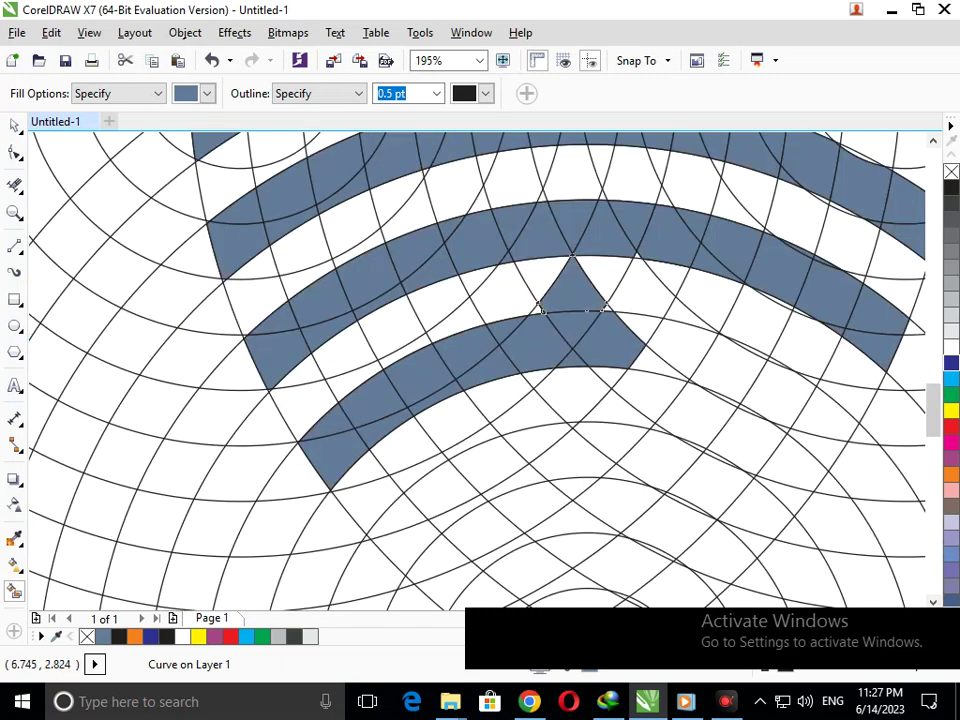
{"action": "key", "text": "ctrl+z"}
Smart-fill the remaining cells of the fourth arched band through its right end, removing the stray fills above and below it.
{"action": "left_click", "coordinate": [640, 332]}
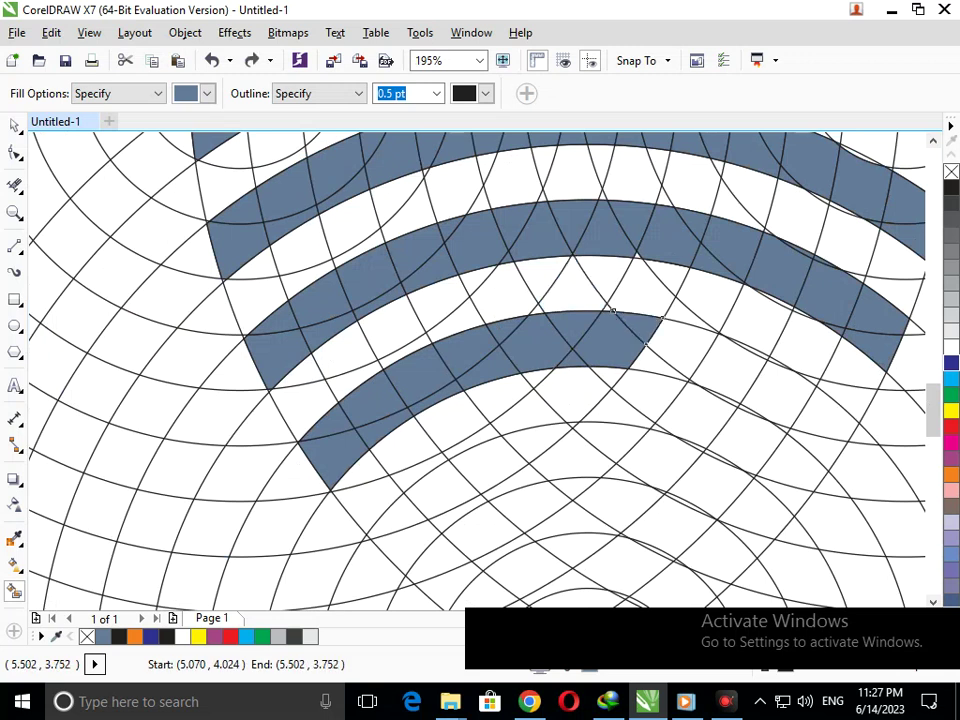
{"action": "left_click", "coordinate": [655, 362]}
{"action": "left_click", "coordinate": [684, 350]}
{"action": "left_click", "coordinate": [731, 371]}
{"action": "left_click", "coordinate": [780, 394]}
{"action": "left_click", "coordinate": [830, 415]}
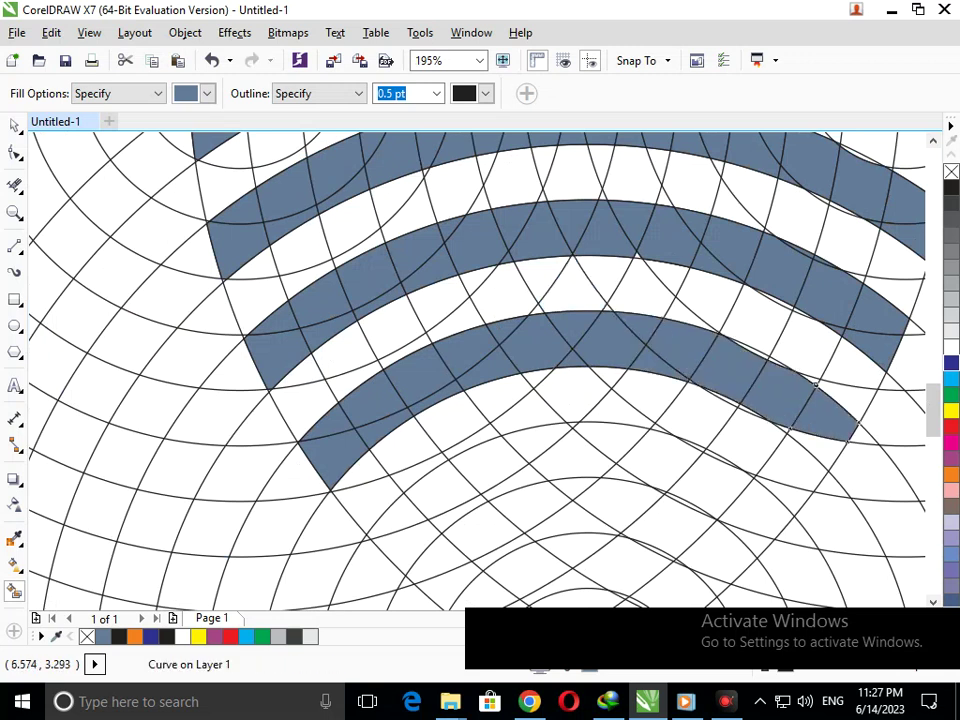
{"action": "left_click_drag", "start_coordinate": [815, 384], "coordinate": [788, 431]}
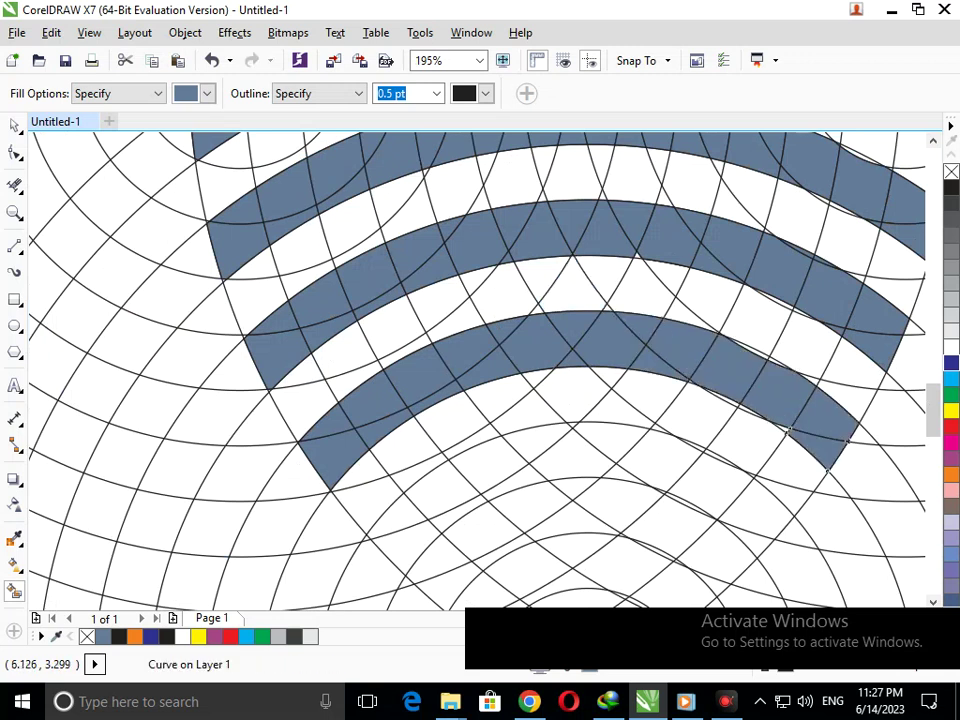
{"action": "left_click", "coordinate": [697, 416]}
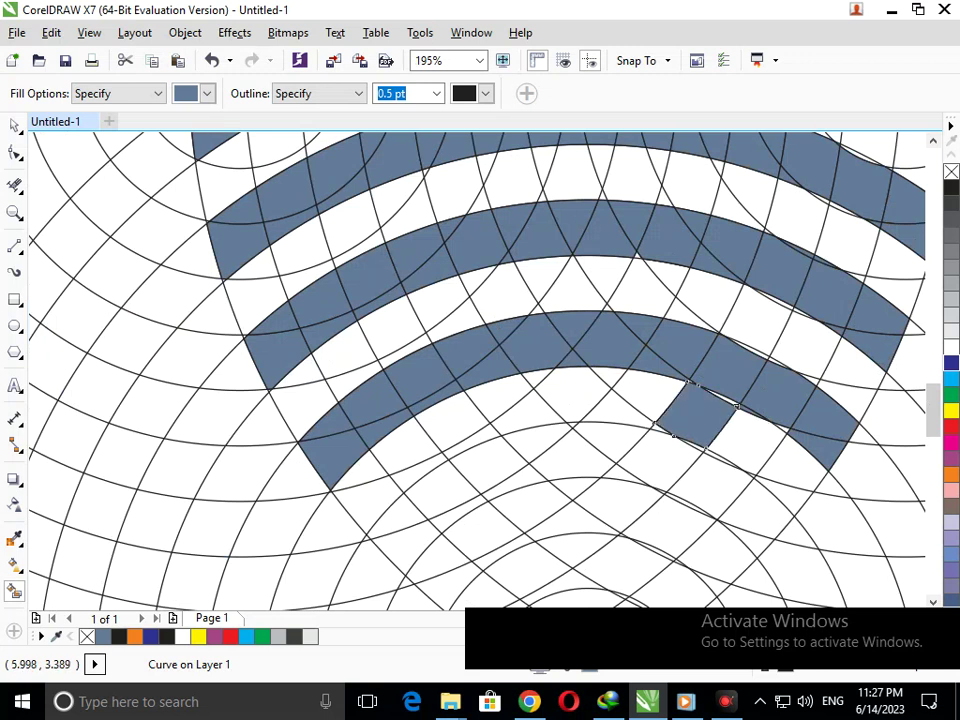
{"action": "key", "text": "Delete"}
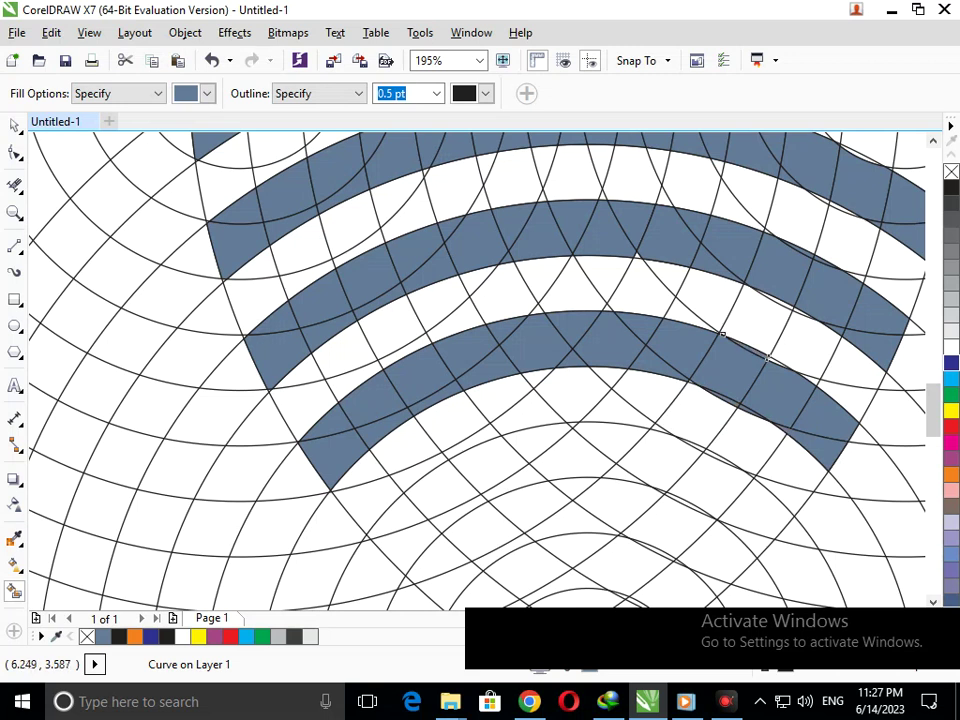
Smart-fill the left part of the fifth arched band, leaving one empty ring below the fourth band.
{"action": "left_click", "coordinate": [388, 548]}
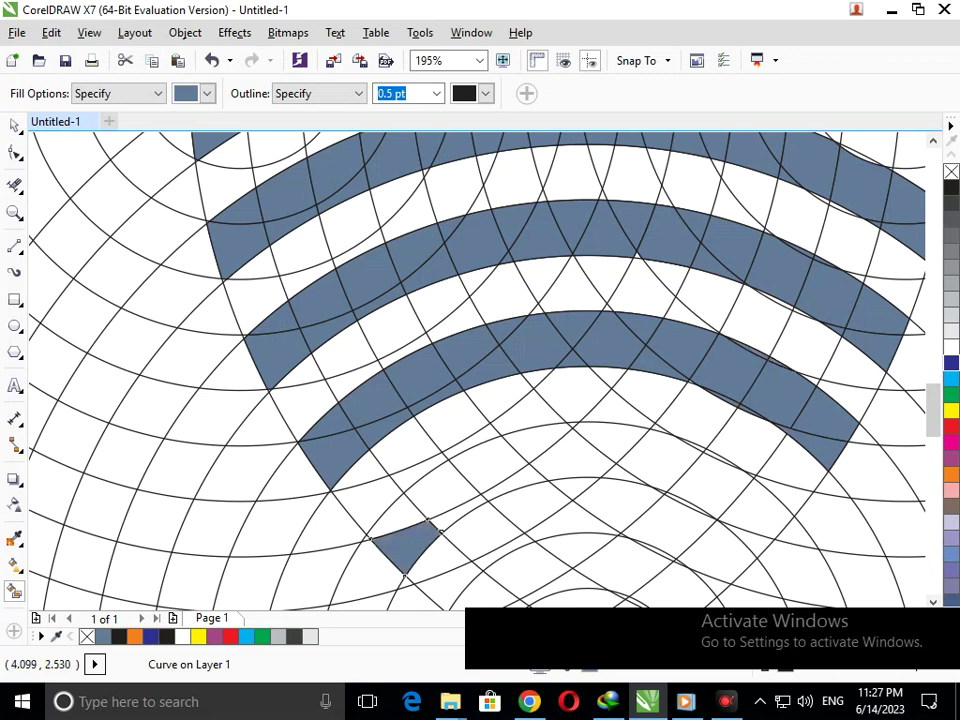
{"action": "left_click", "coordinate": [415, 512]}
{"action": "left_click", "coordinate": [458, 512]}
{"action": "left_click", "coordinate": [445, 480]}
{"action": "left_click", "coordinate": [512, 483]}
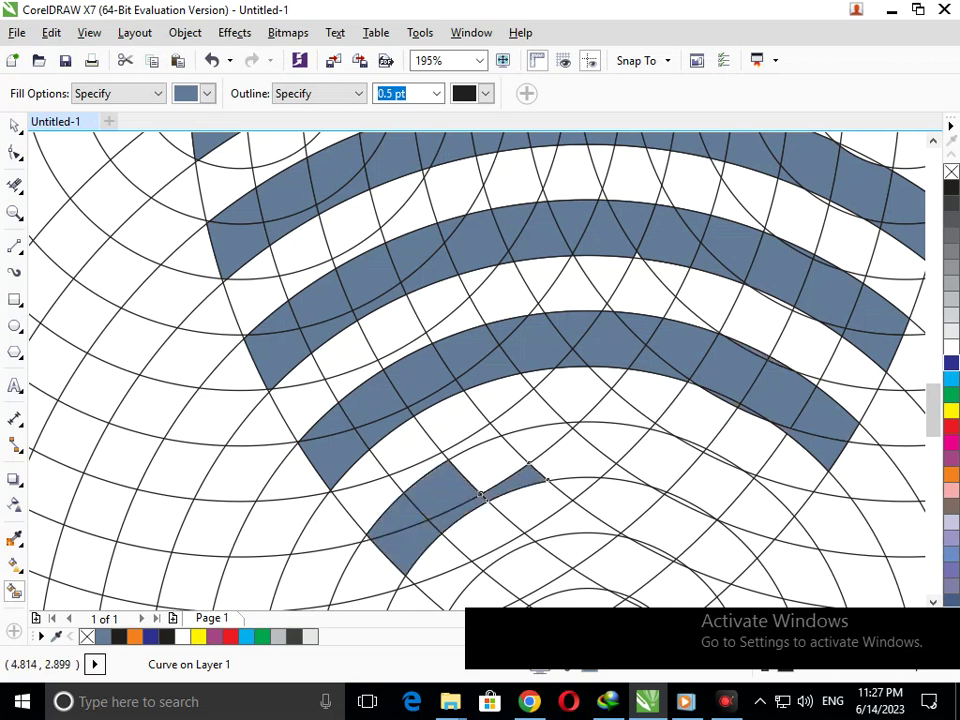
{"action": "left_click", "coordinate": [490, 464]}
Smart-fill the central and right cells of the fifth arched band.
{"action": "left_click", "coordinate": [568, 459]}
{"action": "left_click", "coordinate": [540, 440]}
{"action": "left_click", "coordinate": [612, 445]}
{"action": "left_click", "coordinate": [640, 472]}
{"action": "left_click", "coordinate": [672, 455]}
{"action": "left_click", "coordinate": [710, 482]}
{"action": "left_click", "coordinate": [752, 502]}
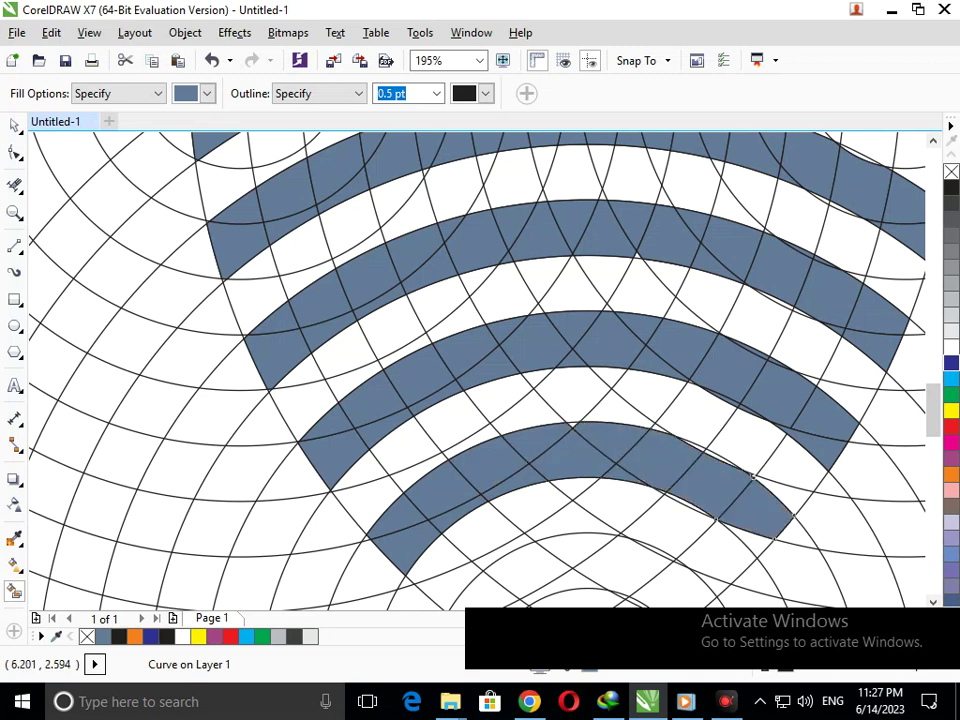
Smart-fill the missing right tip of the fifth band and the small missed slivers along its edges and top centre.
{"action": "key", "text": "F3"}
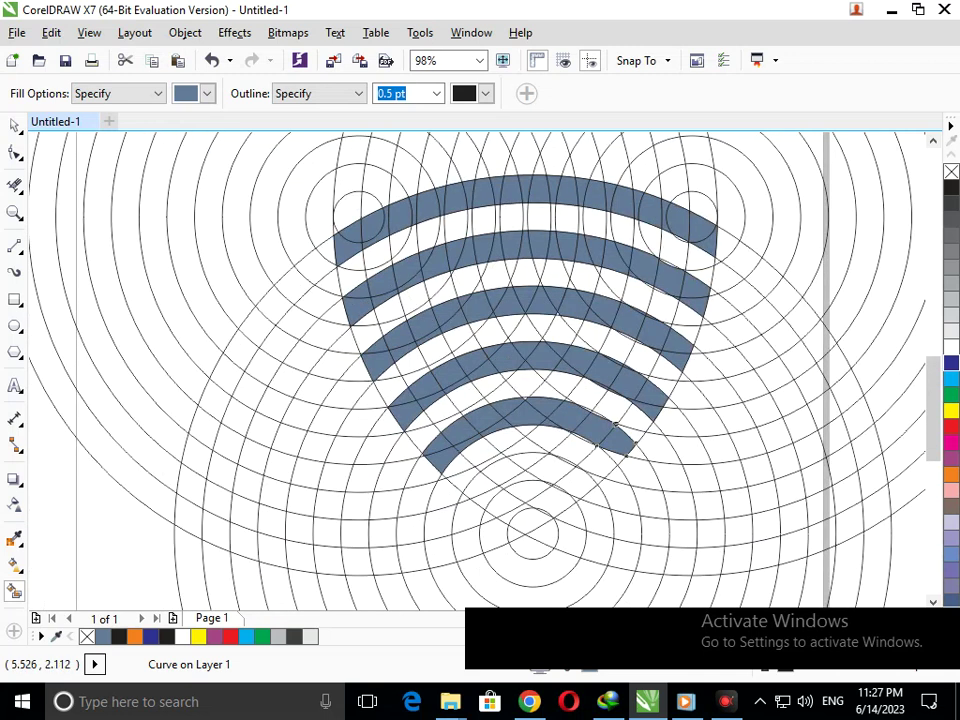
{"action": "key", "text": "F2"}
{"action": "left_click_drag", "start_coordinate": [580, 409], "coordinate": [694, 504]}
{"action": "left_click", "coordinate": [346, 357]}
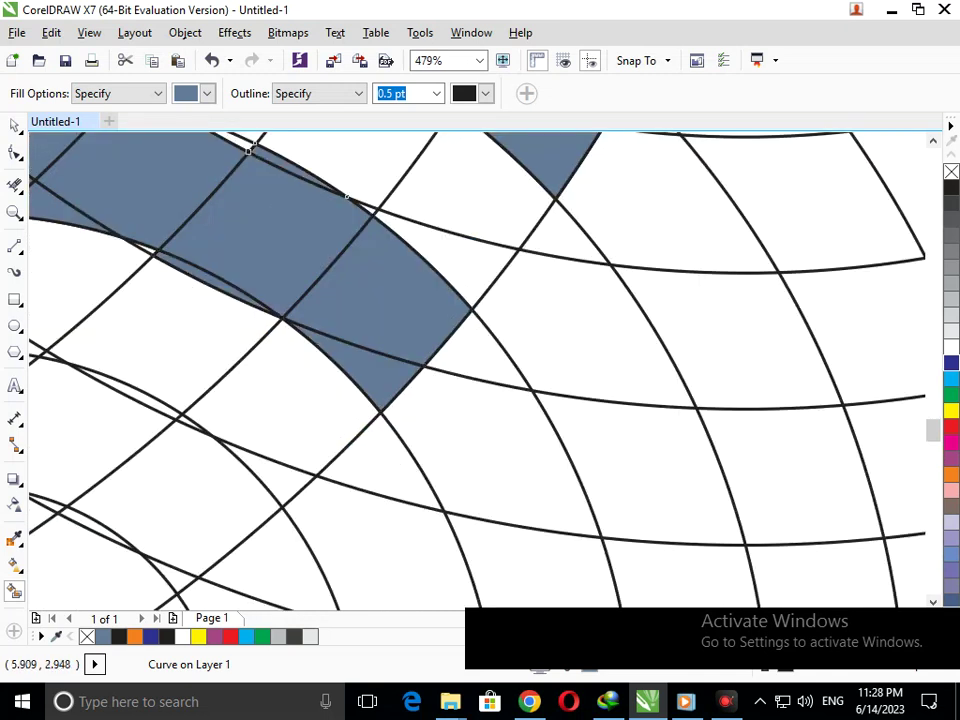
{"action": "scroll", "coordinate": [590, 412], "scroll_direction": "down", "scroll_amount": 5}
{"action": "scroll", "coordinate": [440, 348], "scroll_direction": "up", "scroll_amount": 5}
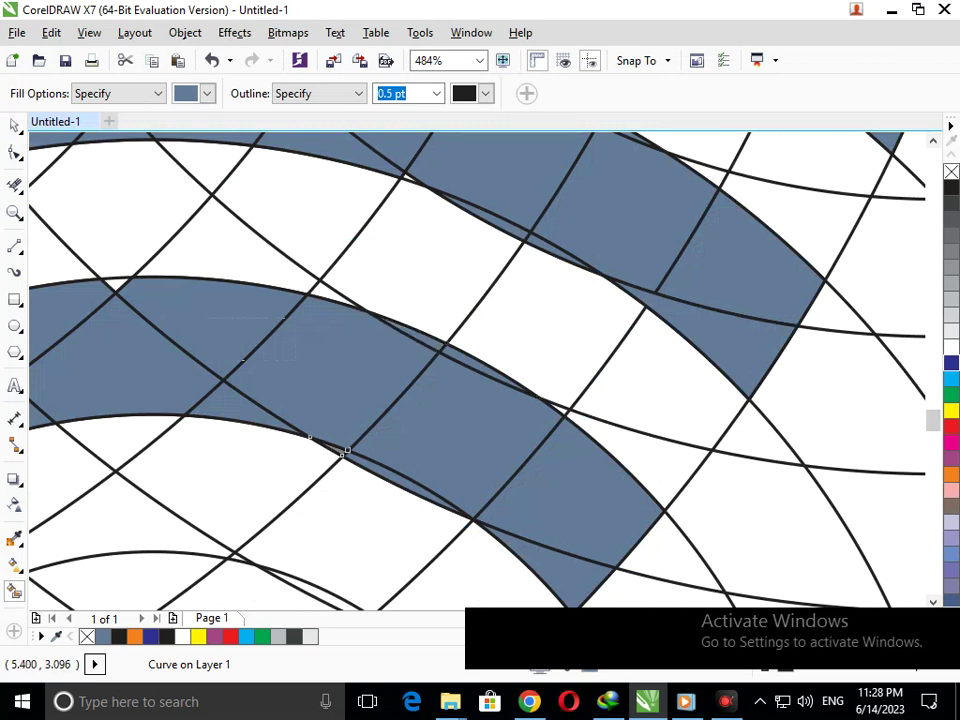
{"action": "scroll", "coordinate": [339, 450], "scroll_direction": "down", "scroll_amount": 5}
{"action": "scroll", "coordinate": [568, 431], "scroll_direction": "up", "scroll_amount": 6}
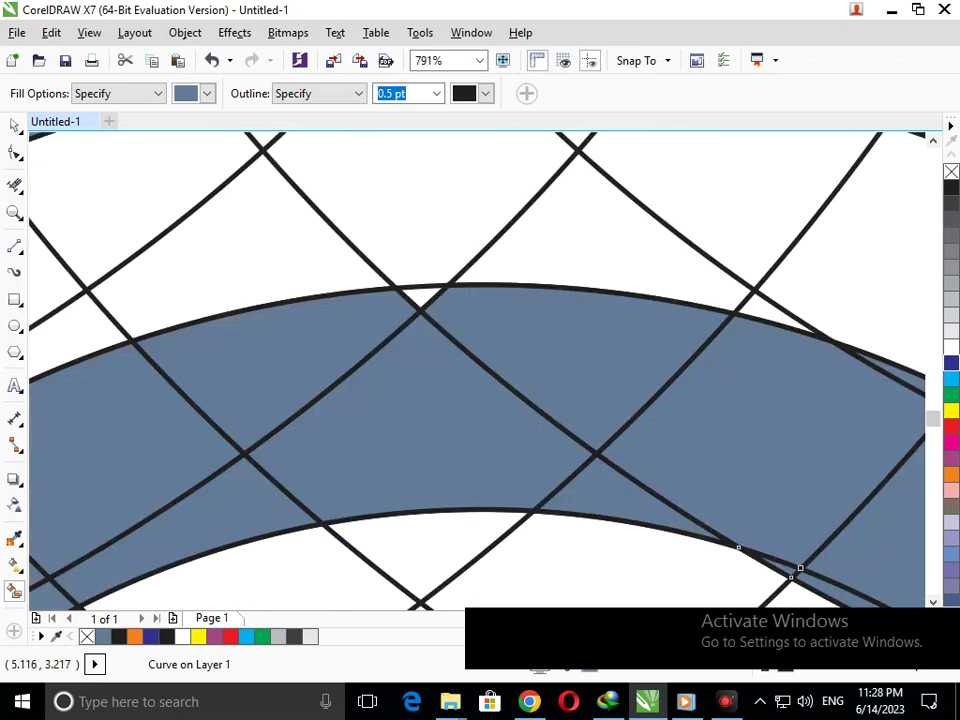
{"action": "scroll", "coordinate": [524, 398], "scroll_direction": "down", "scroll_amount": 6}
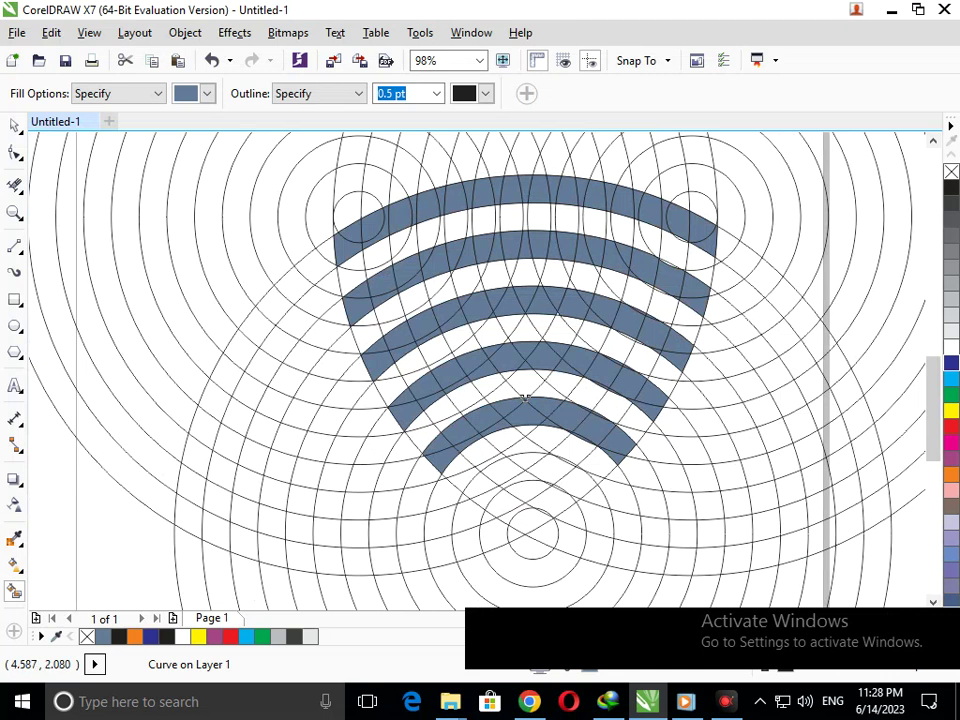
Smart-fill the cells of the sixth arched band from its left end to its right end.
{"action": "left_click", "coordinate": [489, 492]}
{"action": "left_click", "coordinate": [487, 482]}
{"action": "left_click", "coordinate": [508, 469]}
{"action": "left_click", "coordinate": [518, 475]}
{"action": "left_click", "coordinate": [536, 465]}
{"action": "left_click", "coordinate": [556, 470]}
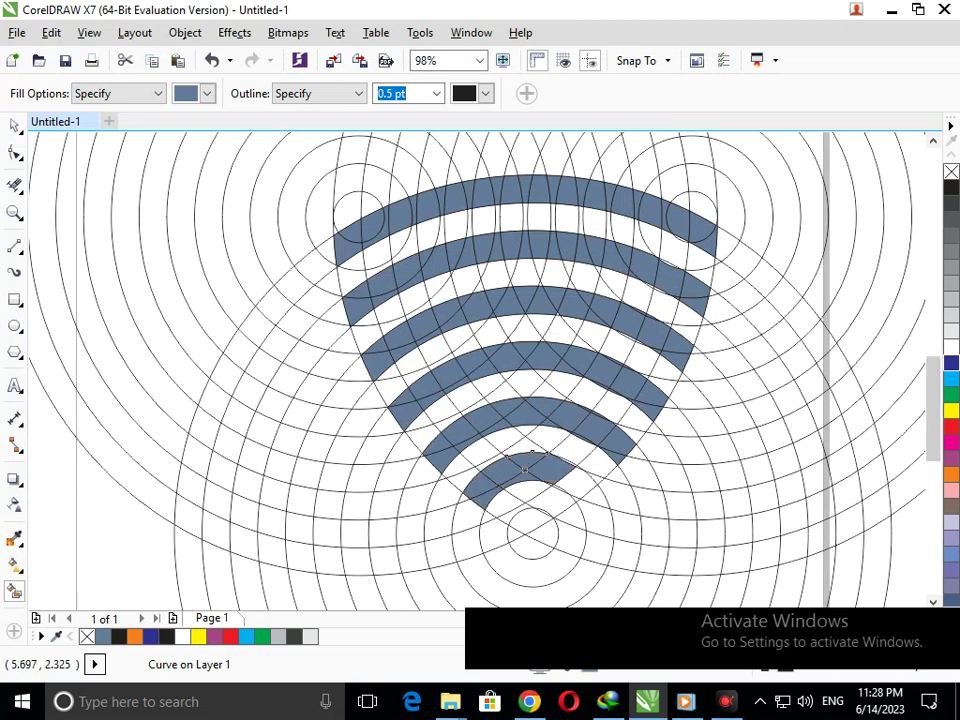
{"action": "left_click", "coordinate": [577, 472]}
{"action": "left_click", "coordinate": [596, 486]}
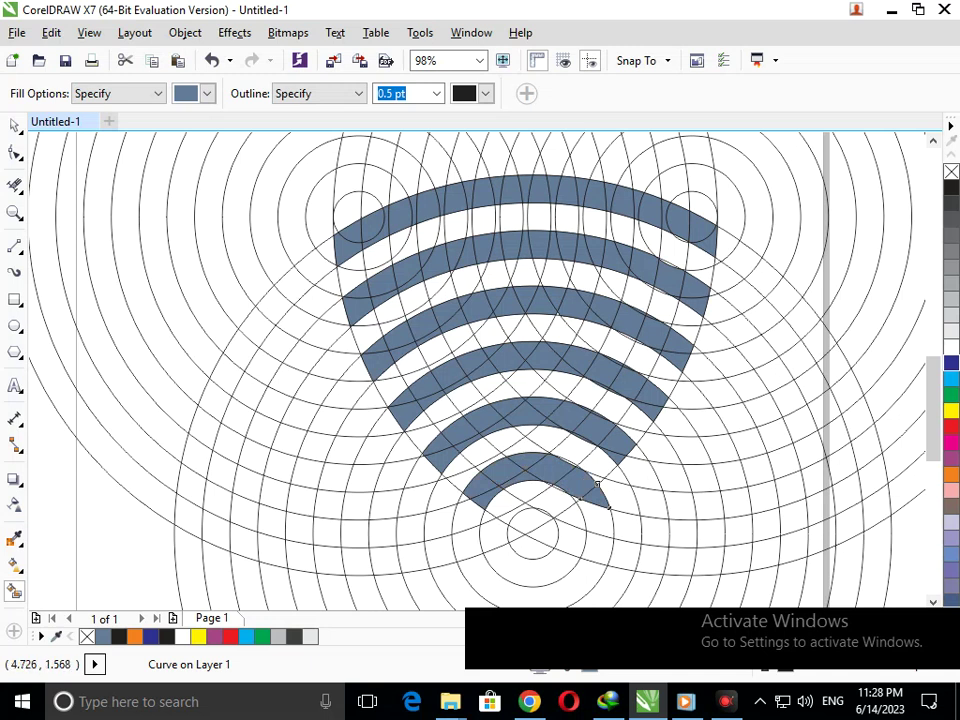
Smart-fill the small diamond inside the lowest circle set and the ring cells on both sides of it.
{"action": "left_click", "coordinate": [506, 538]}
{"action": "left_click", "coordinate": [510, 518]}
{"action": "left_click", "coordinate": [524, 521]}
{"action": "left_click", "coordinate": [571, 539]}
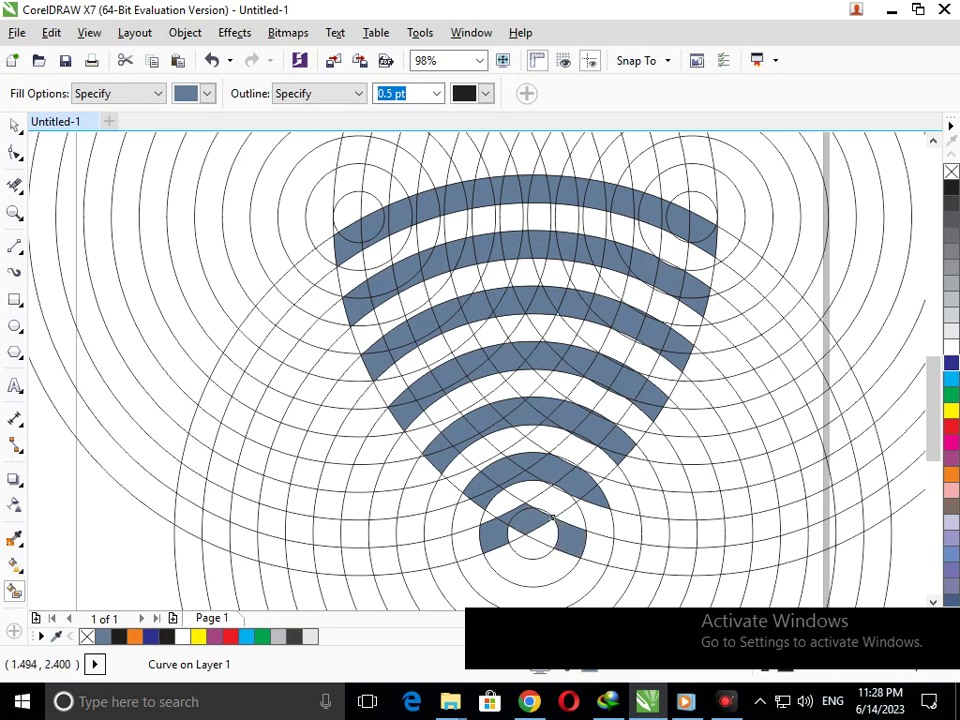
Delete the two filled ring cells on the left and right of the small bottom diamond.
{"action": "left_click", "coordinate": [14, 126]}
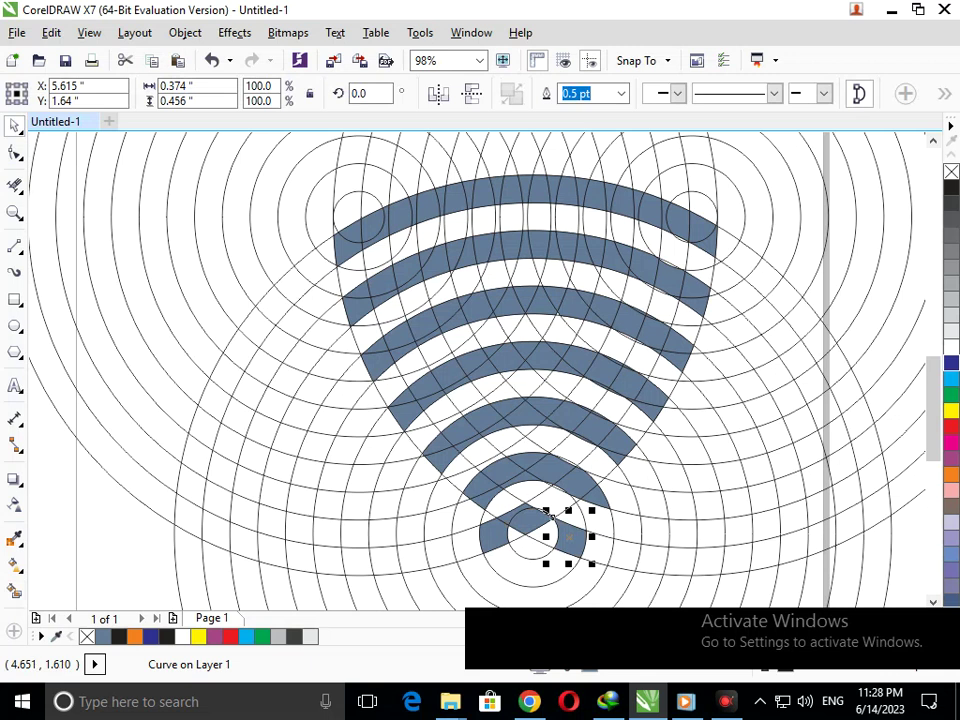
{"action": "left_click_drag", "start_coordinate": [487, 540], "coordinate": [416, 540]}
{"action": "key", "text": "Delete"}
{"action": "left_click", "coordinate": [571, 543]}
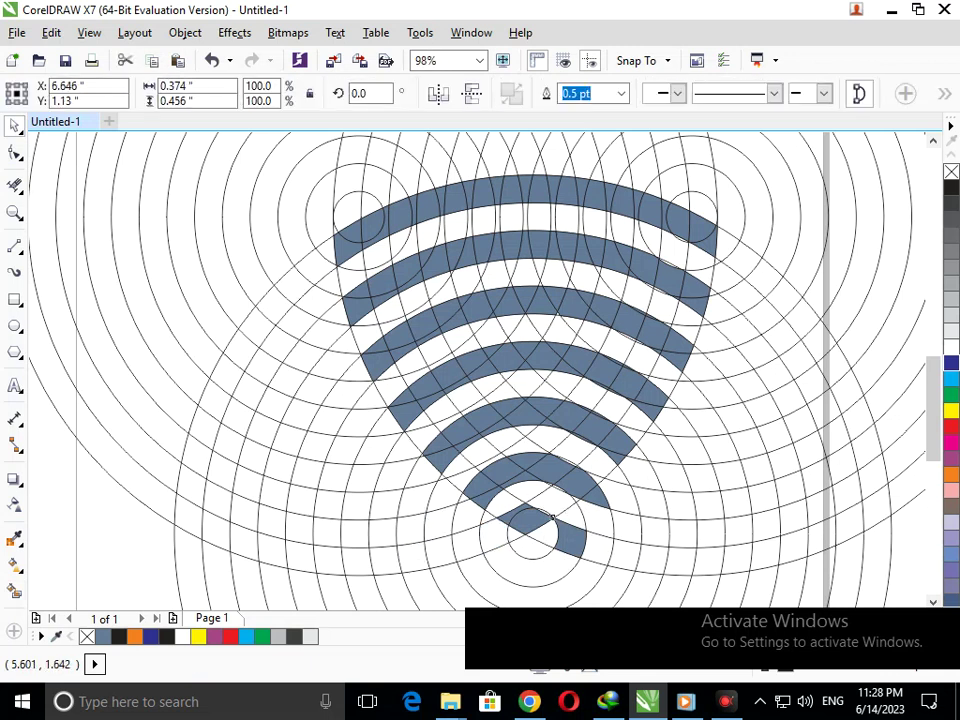
{"action": "key", "text": "Delete"}
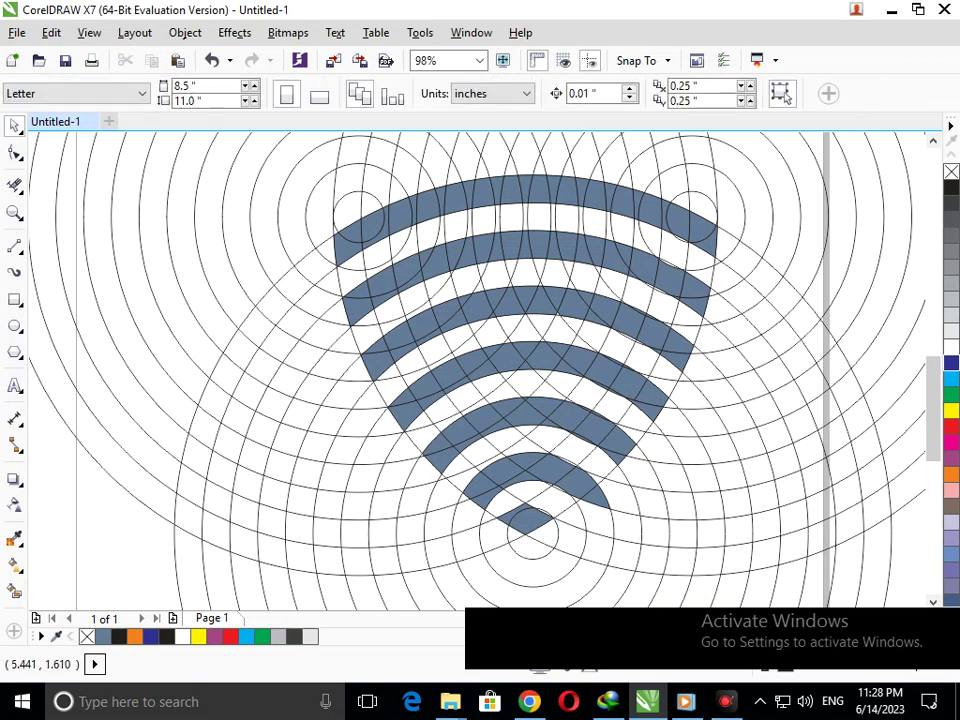
Try to nudge the upper-left sliver of the small bottom diamond to the right.
{"action": "left_click", "coordinate": [519, 522]}
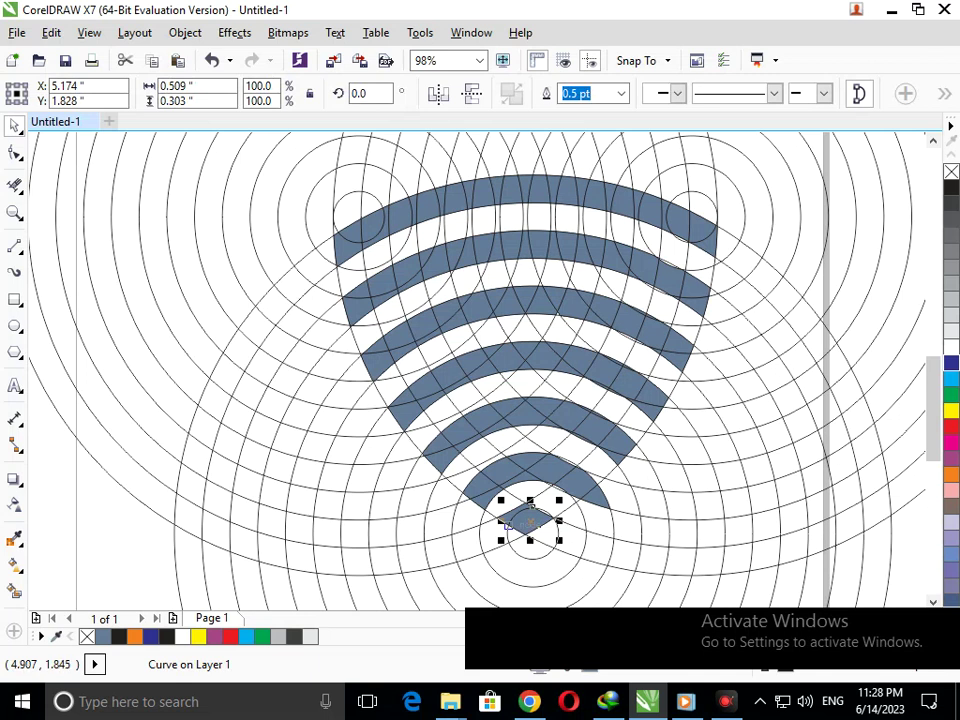
{"action": "key", "text": "Delete"}
{"action": "left_click", "coordinate": [506, 511]}
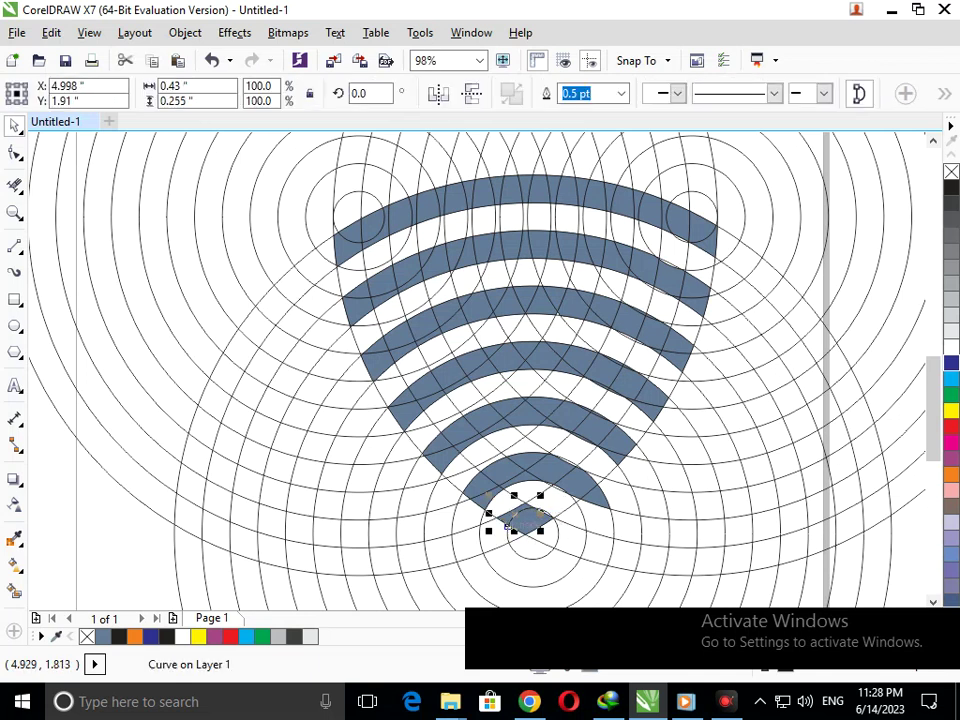
{"action": "key", "text": "Right"}
{"action": "key", "text": "Right"}
{"action": "key", "text": "Right"}
{"action": "key", "text": "Right"}
{"action": "key", "text": "Right"}
{"action": "key", "text": "Right"}
{"action": "key", "text": "Right"}
{"action": "key", "text": "Right"}
{"action": "key", "text": "Right"}
{"action": "key", "text": "Right"}
{"action": "key", "text": "Right"}
{"action": "key", "text": "Right"}
{"action": "key", "text": "Right"}
{"action": "key", "text": "Right"}
{"action": "key", "text": "Right"}
{"action": "key", "text": "Right"}
{"action": "key", "text": "Right"}
{"action": "key", "text": "Right"}
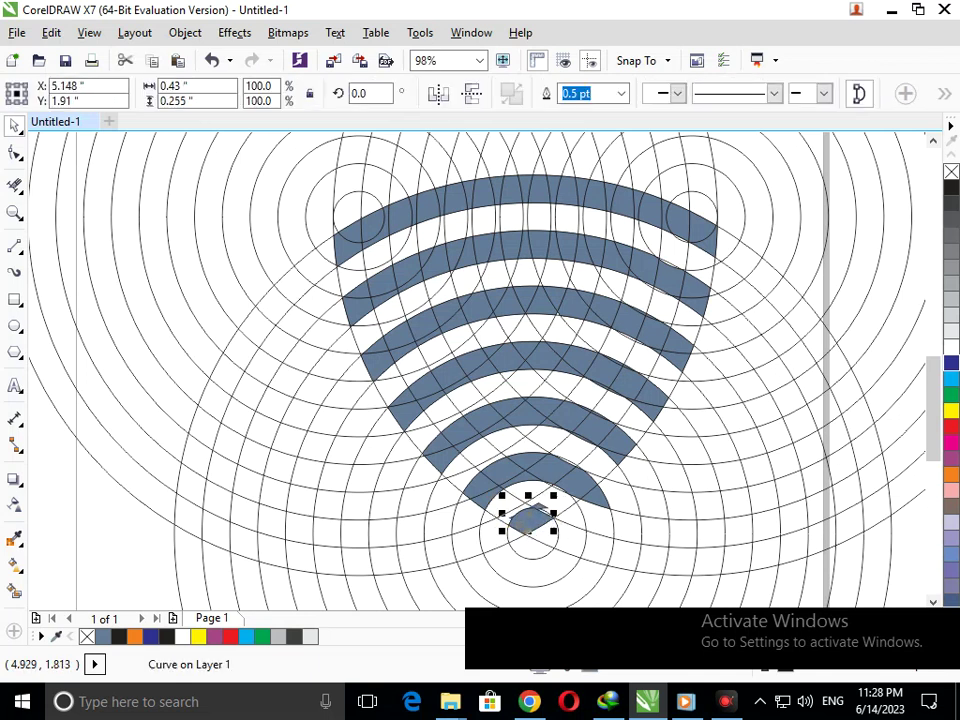
{"action": "key", "text": "Left"}
{"action": "key", "text": "Left"}
{"action": "key", "text": "Left"}
{"action": "key", "text": "Left"}
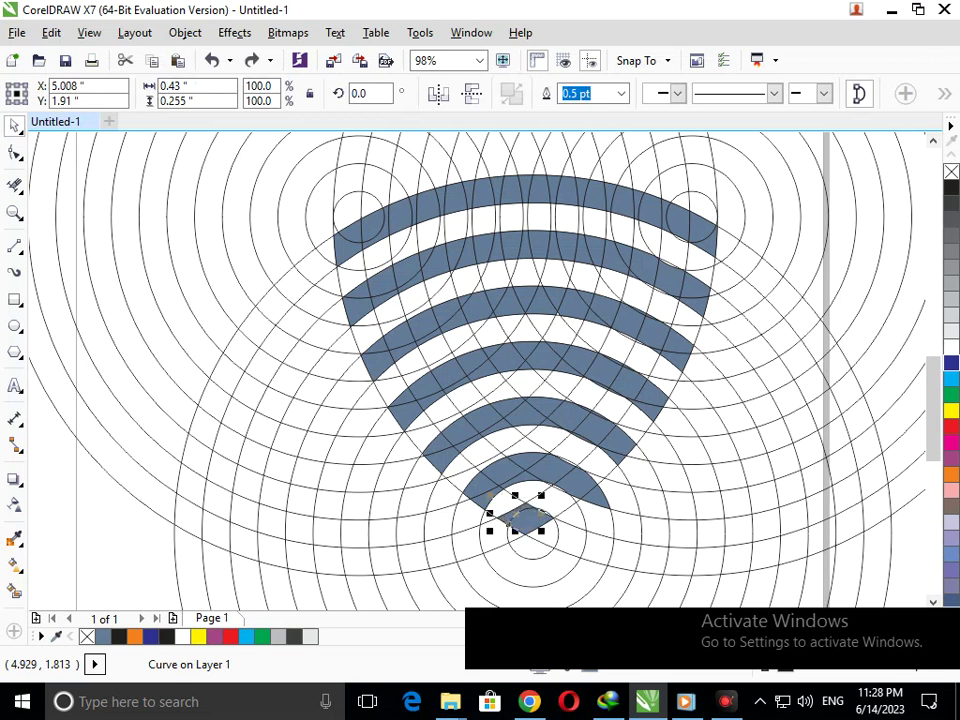
{"action": "key", "text": "Left"}
Select both pieces of the small bottom diamond and nudge them slightly right to centre them beneath the bands.
{"action": "left_click", "coordinate": [533, 533]}
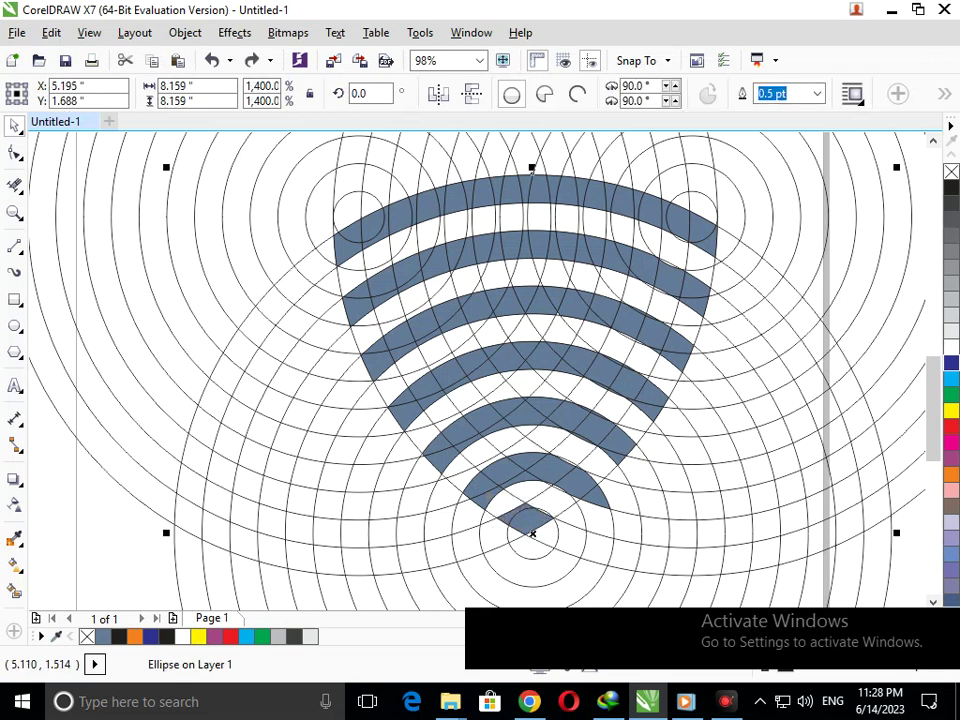
{"action": "left_click", "coordinate": [533, 533]}
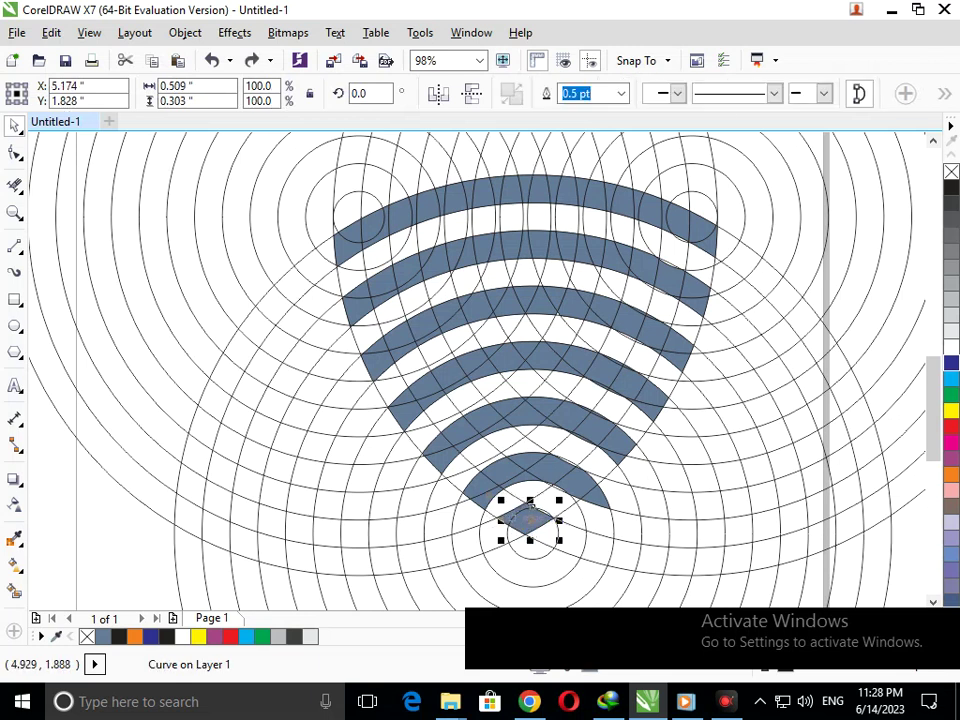
{"action": "left_click", "coordinate": [497, 508], "text": "shift"}
{"action": "key", "text": "Right"}
{"action": "key", "text": "Right"}
{"action": "key", "text": "Right"}
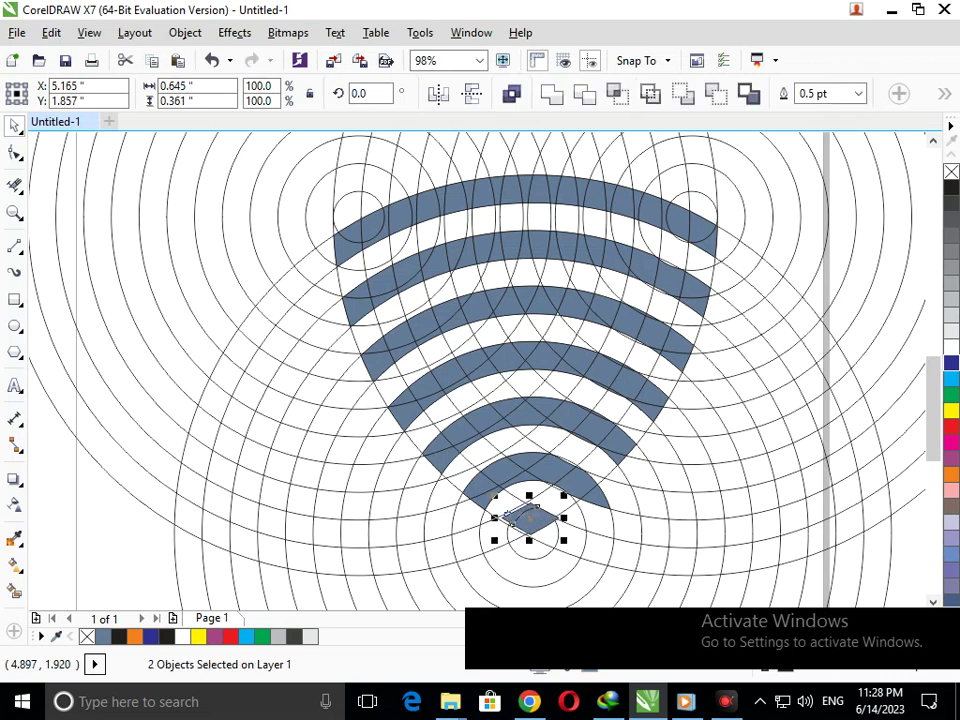
Move one ring of the lowest concentric circle set down and to the right, and delete it.
{"action": "scroll", "coordinate": [528, 516], "scroll_direction": "down", "scroll_amount": 1}
{"action": "scroll", "coordinate": [490, 410], "scroll_direction": "down", "scroll_amount": 1}
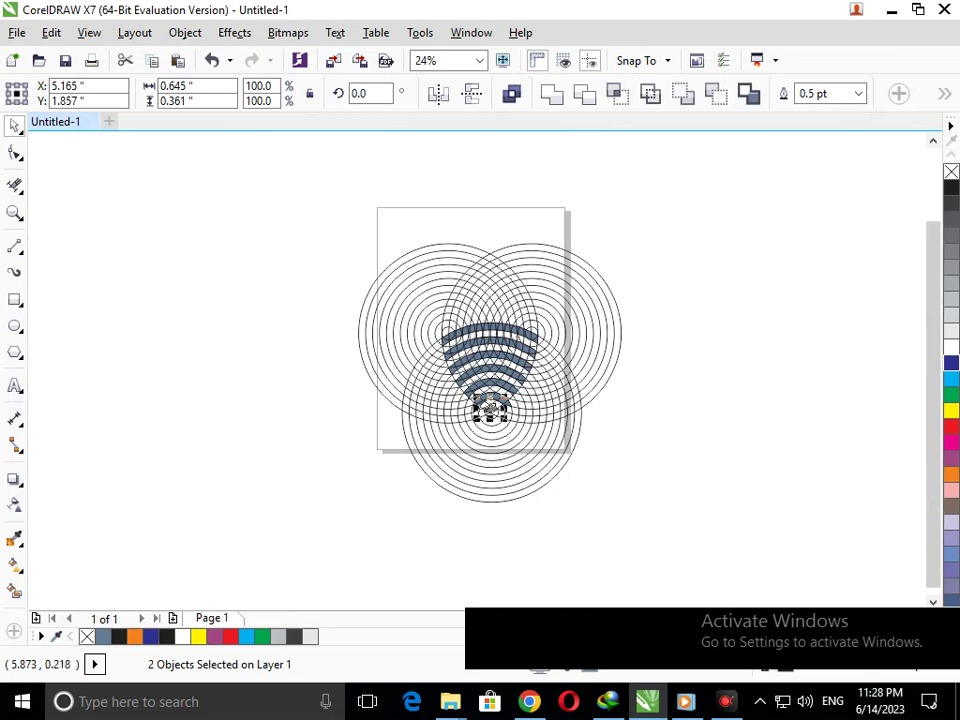
{"action": "left_click_drag", "start_coordinate": [543, 448], "coordinate": [585, 490]}
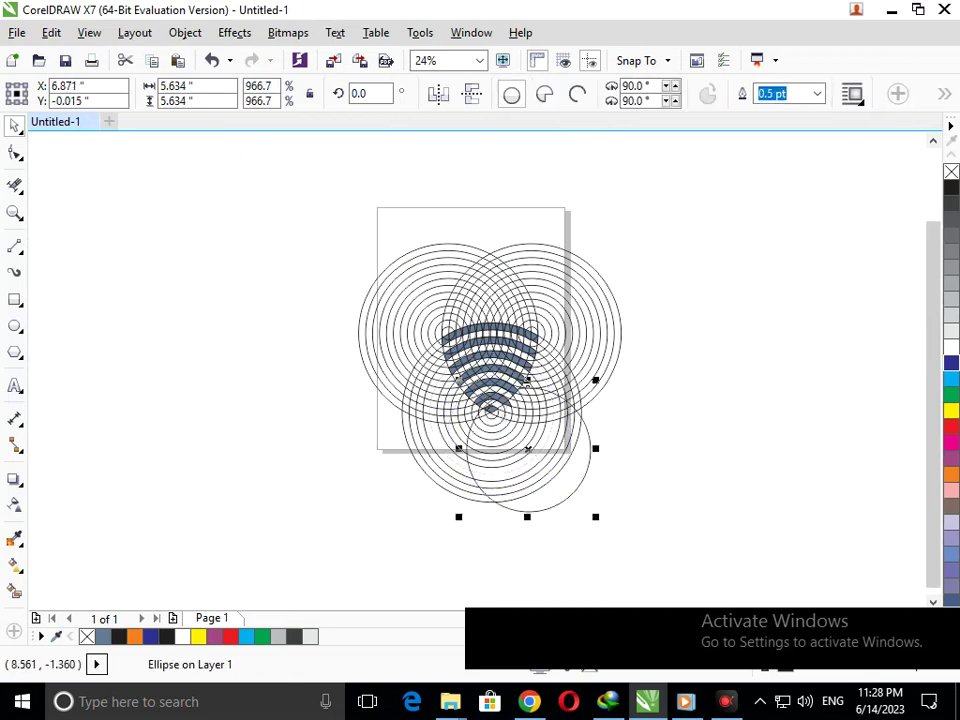
Select the entire artwork and begin a new object search for objects with a Uniform Color fill.
{"action": "left_click_drag", "start_coordinate": [208, 167], "coordinate": [681, 499]}
{"action": "left_click", "coordinate": [51, 32]}
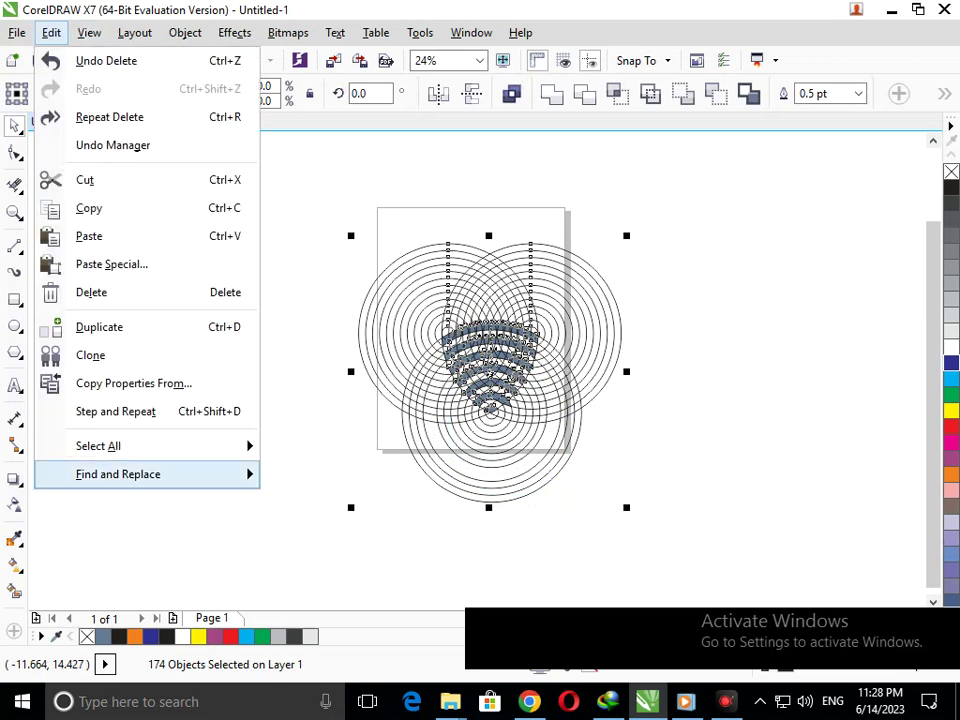
{"action": "mouse_move", "coordinate": [118, 474]}
{"action": "left_click", "coordinate": [336, 475]}
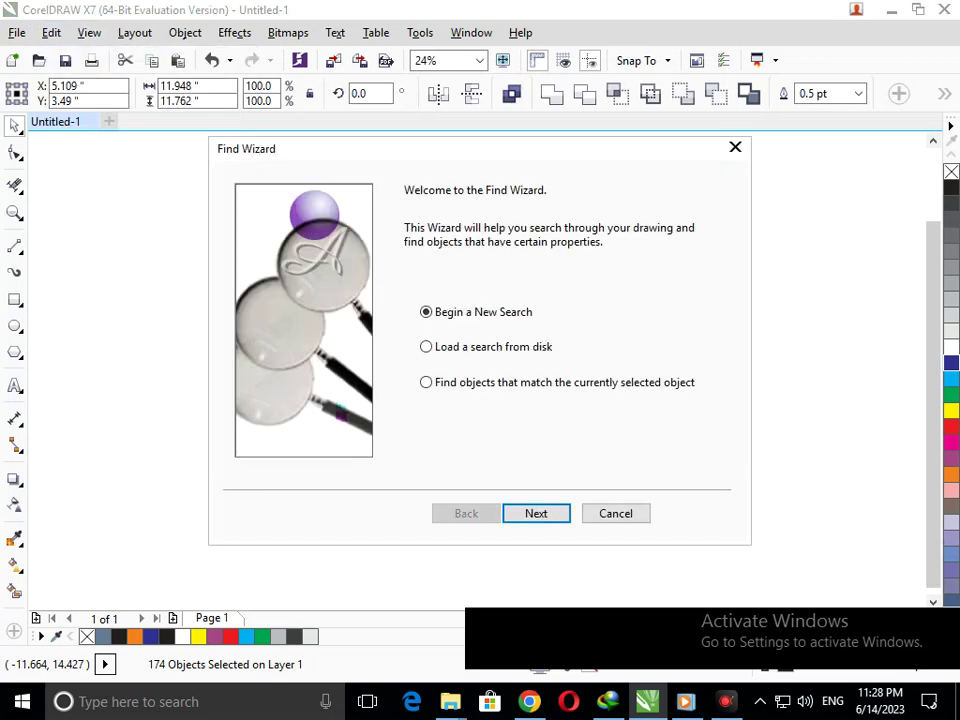
{"action": "key", "text": "Return"}
{"action": "mouse_move", "coordinate": [424, 154]}
{"action": "left_mouse_down"}
{"action": "mouse_move", "coordinate": [718, 126]}
{"action": "mouse_move", "coordinate": [787, 108]}
{"action": "left_mouse_up"}
{"action": "left_click", "coordinate": [847, 181]}
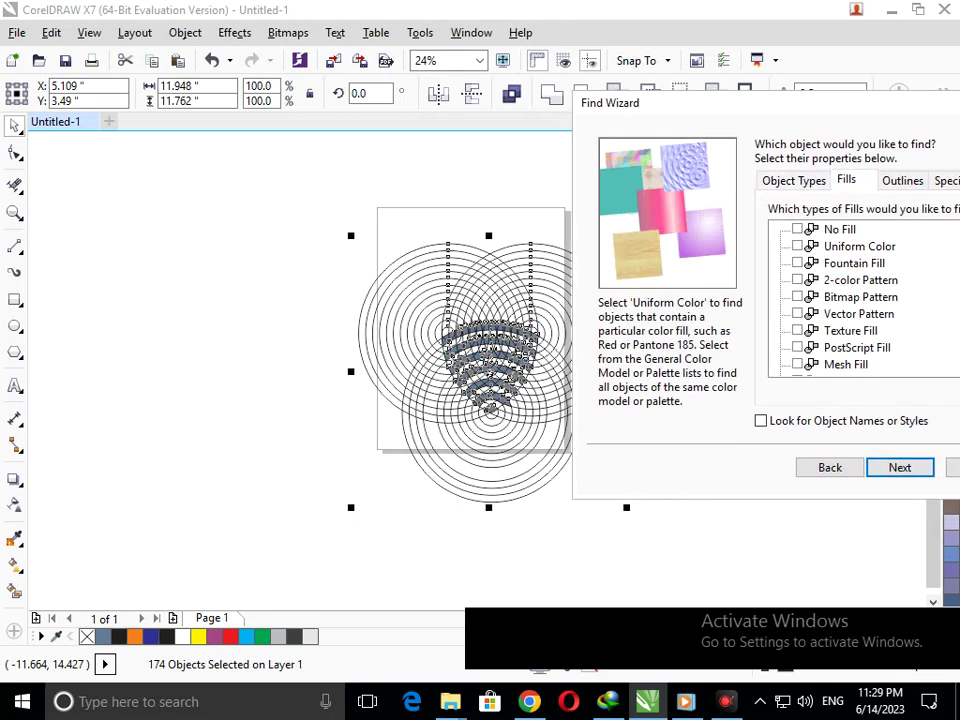
{"action": "key", "text": "Return"}
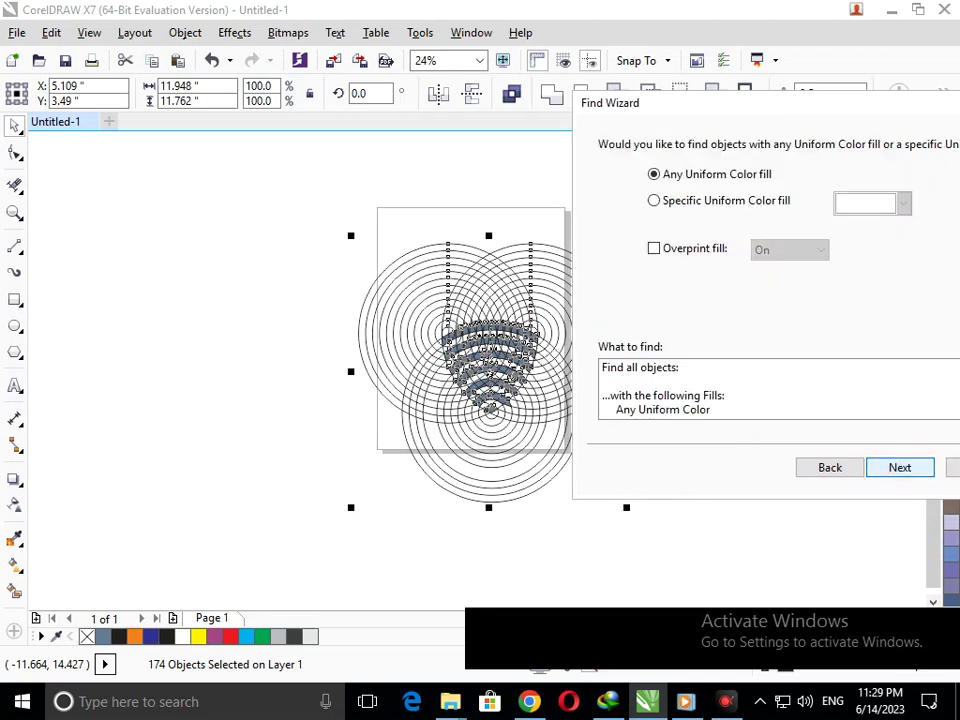
{"action": "left_click", "coordinate": [672, 201]}
{"action": "left_click", "coordinate": [904, 203]}
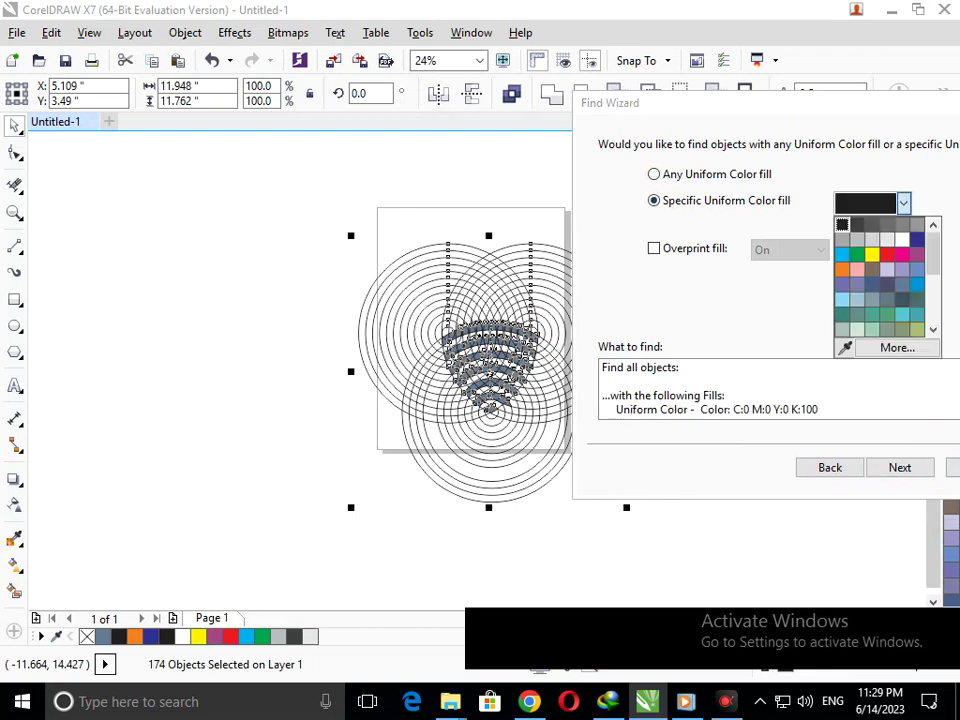
{"action": "left_click", "coordinate": [845, 347]}
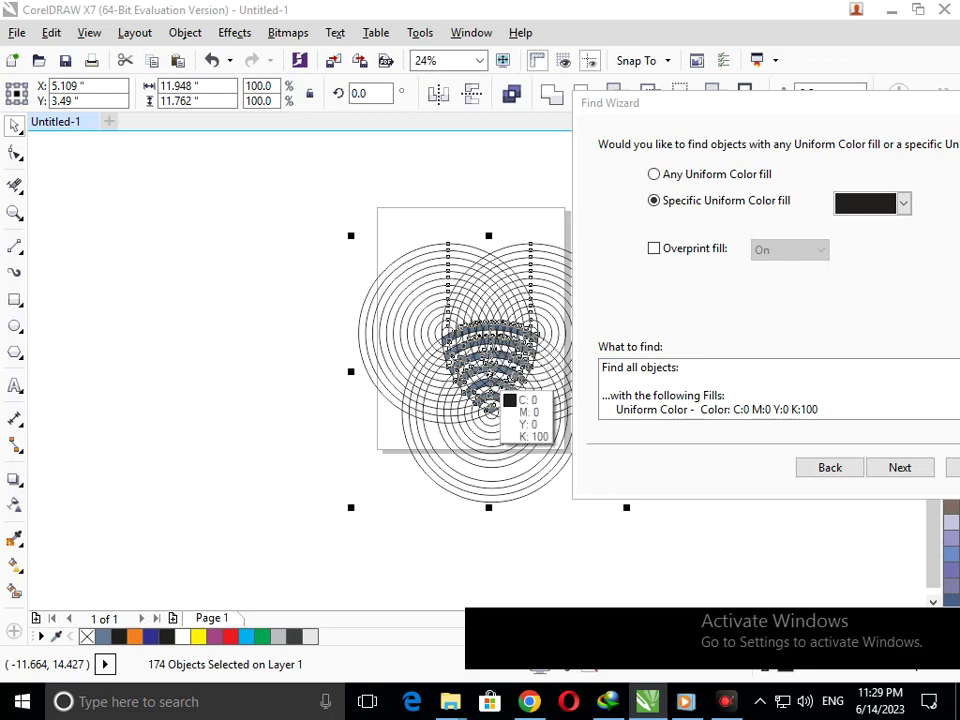
{"action": "left_click", "coordinate": [752, 106]}
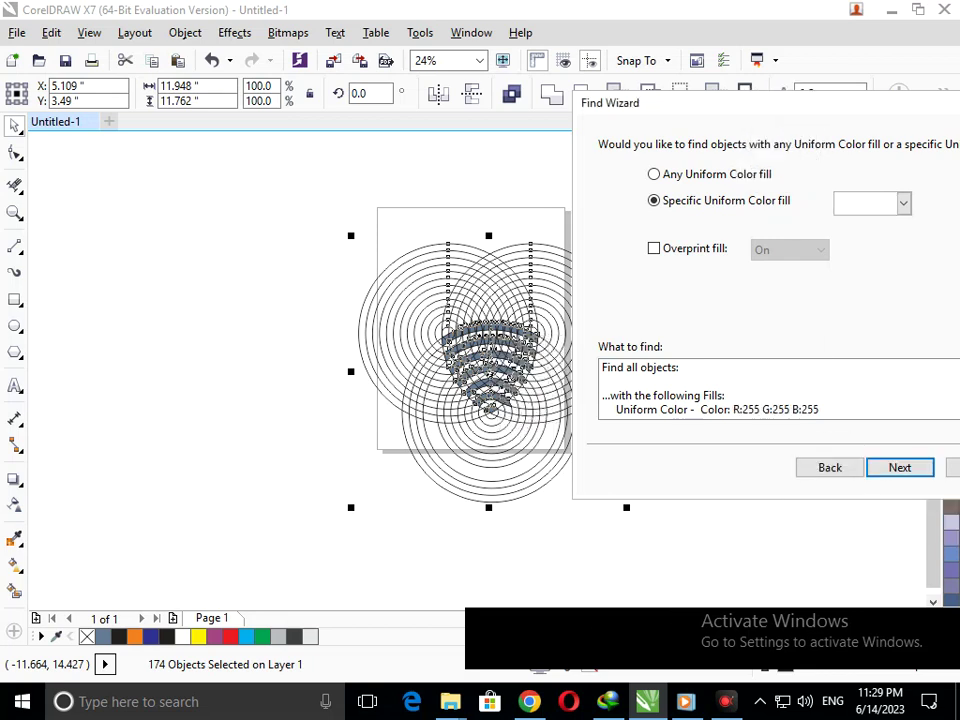
{"action": "left_click", "coordinate": [807, 470]}
Begin a new object search for objects whose fill is a specific Uniform Color.
{"action": "scroll", "coordinate": [510, 374], "scroll_direction": "up", "scroll_amount": 2}
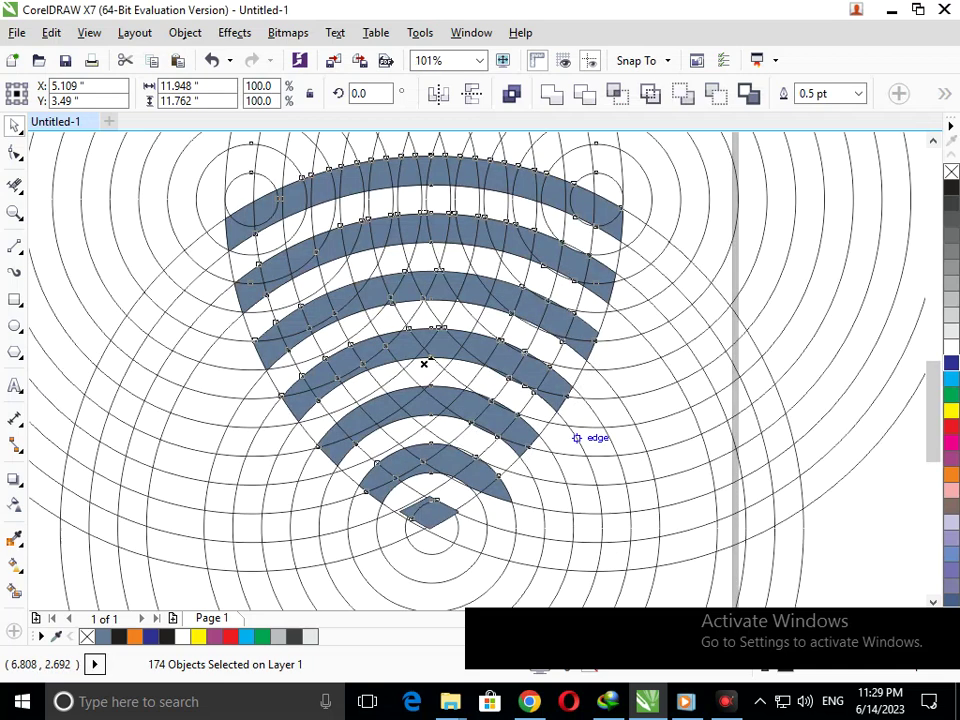
{"action": "left_click", "coordinate": [51, 32]}
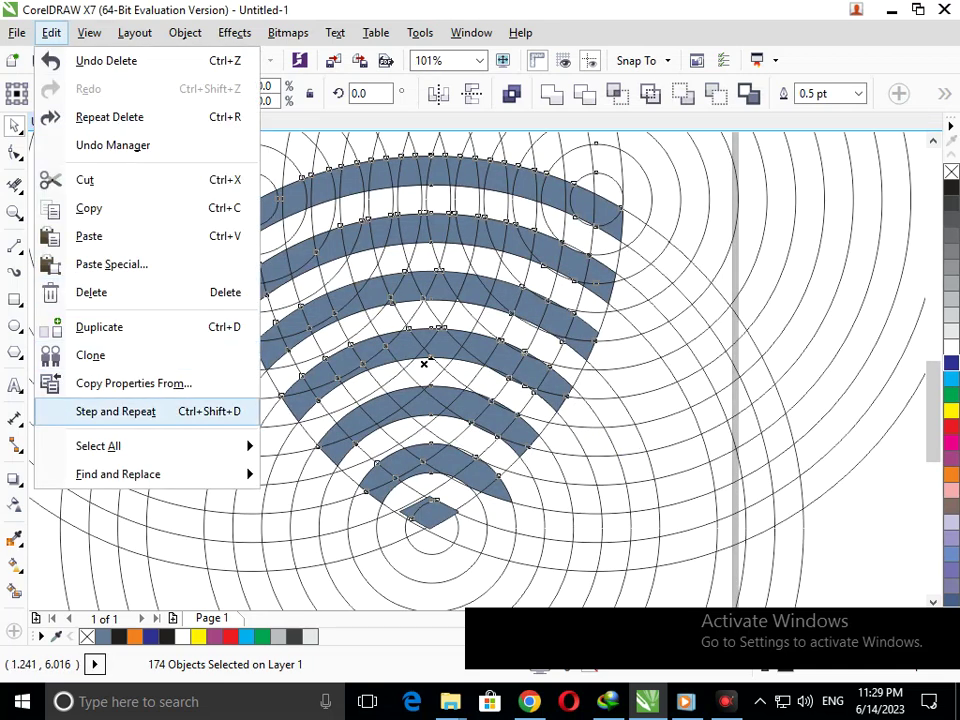
{"action": "mouse_move", "coordinate": [160, 474]}
{"action": "left_click", "coordinate": [336, 474]}
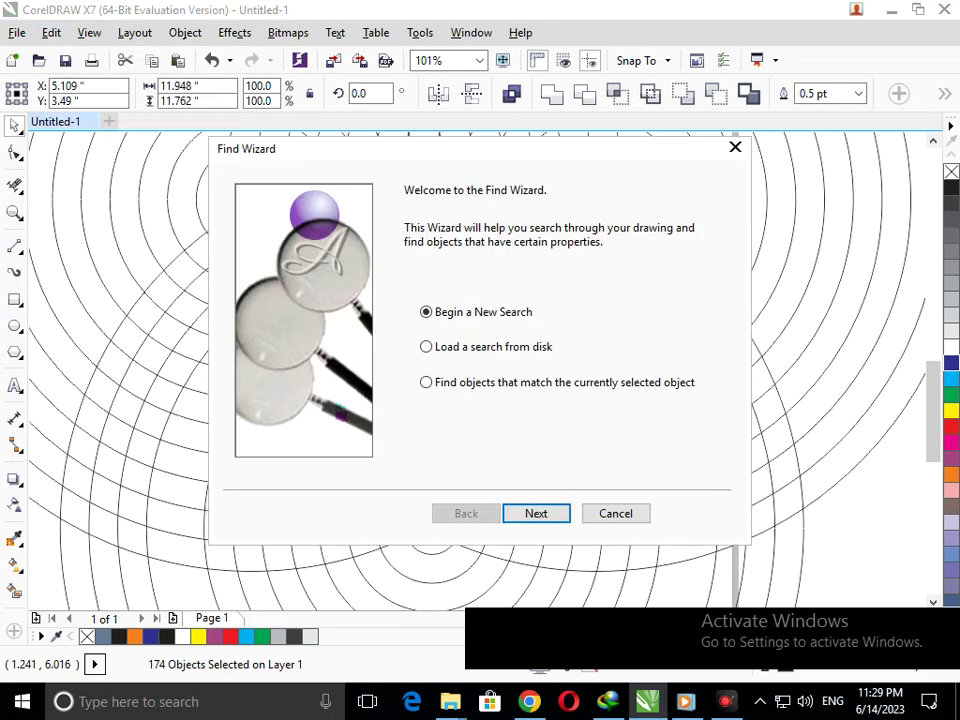
{"action": "mouse_move", "coordinate": [508, 150]}
{"action": "left_mouse_down"}
{"action": "mouse_move", "coordinate": [731, 109]}
{"action": "mouse_move", "coordinate": [850, 71]}
{"action": "left_mouse_up"}
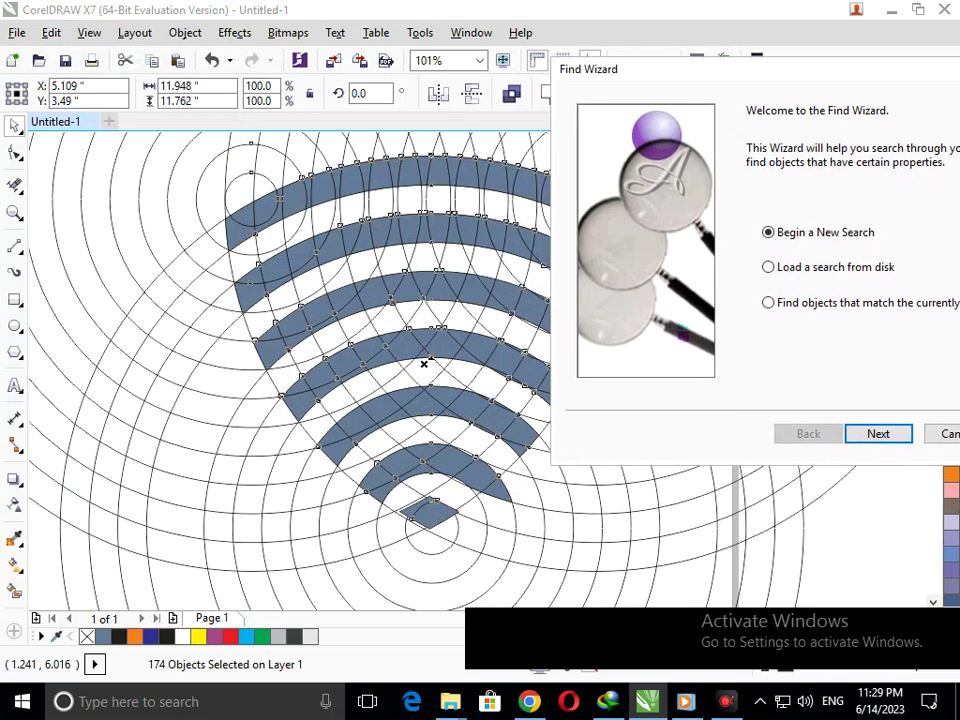
{"action": "left_click", "coordinate": [878, 434]}
{"action": "left_click", "coordinate": [824, 147]}
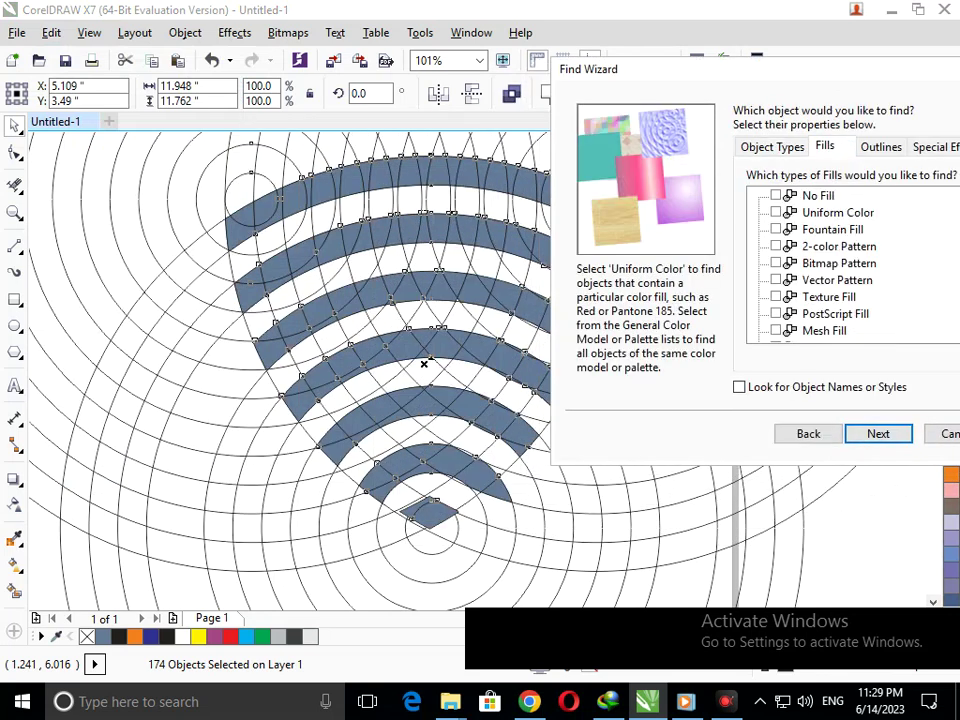
{"action": "left_click", "coordinate": [878, 434]}
{"action": "left_click", "coordinate": [704, 167]}
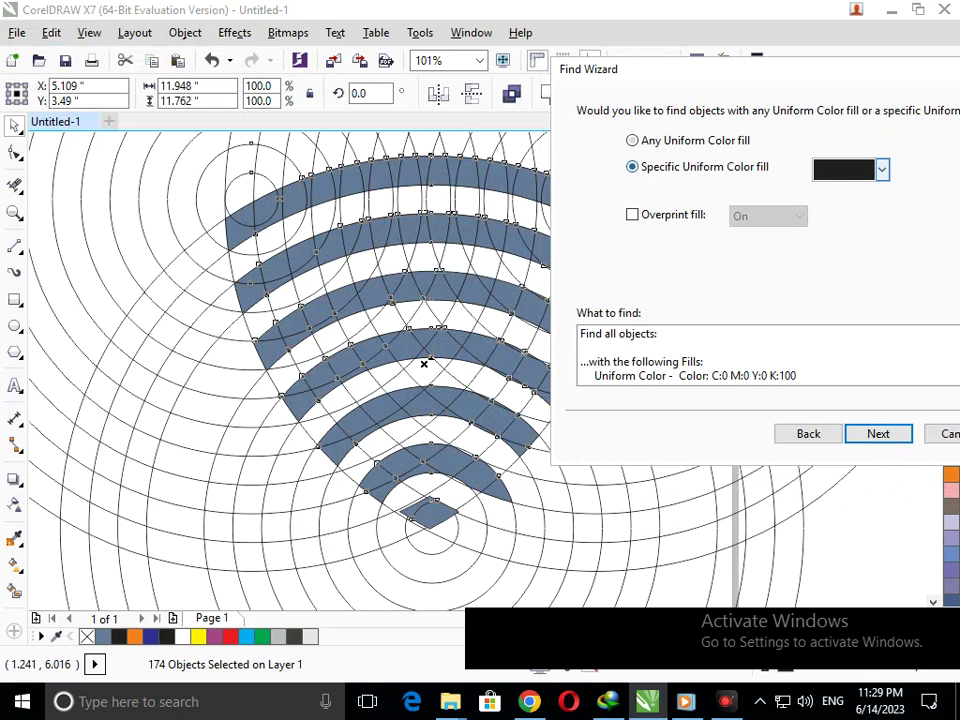
Sample the bands' blue-grey fill as the search color and find all objects that match it.
{"action": "left_click", "coordinate": [874, 169]}
{"action": "left_click", "coordinate": [823, 313]}
{"action": "left_click", "coordinate": [487, 345]}
{"action": "key", "text": "Return"}
{"action": "key", "text": "Return"}
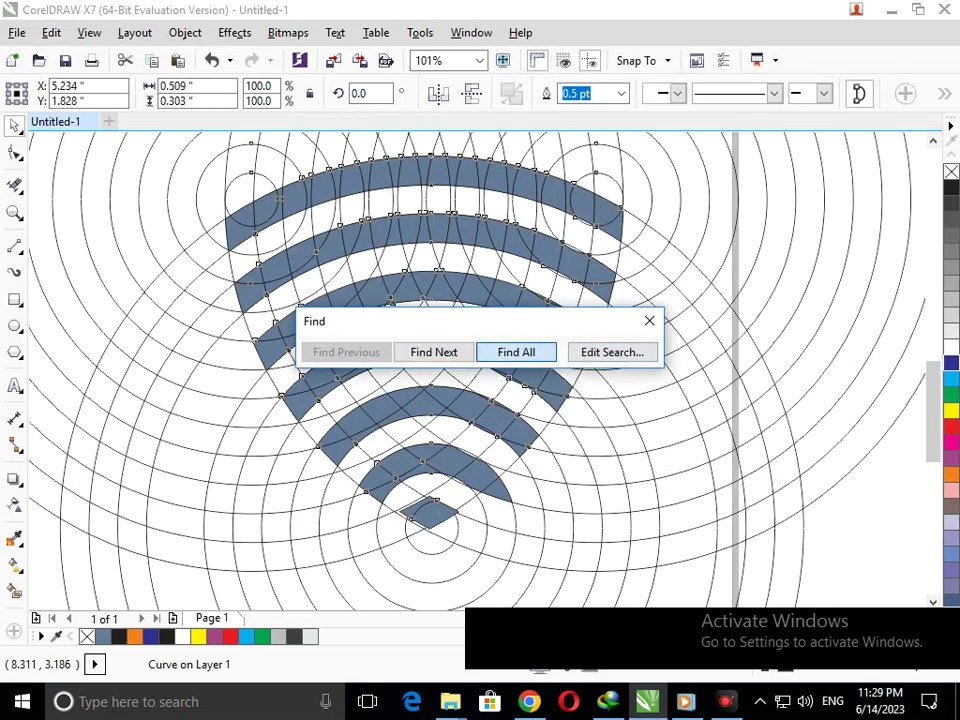
{"action": "key", "text": "Return"}
{"action": "left_click", "coordinate": [648, 320]}
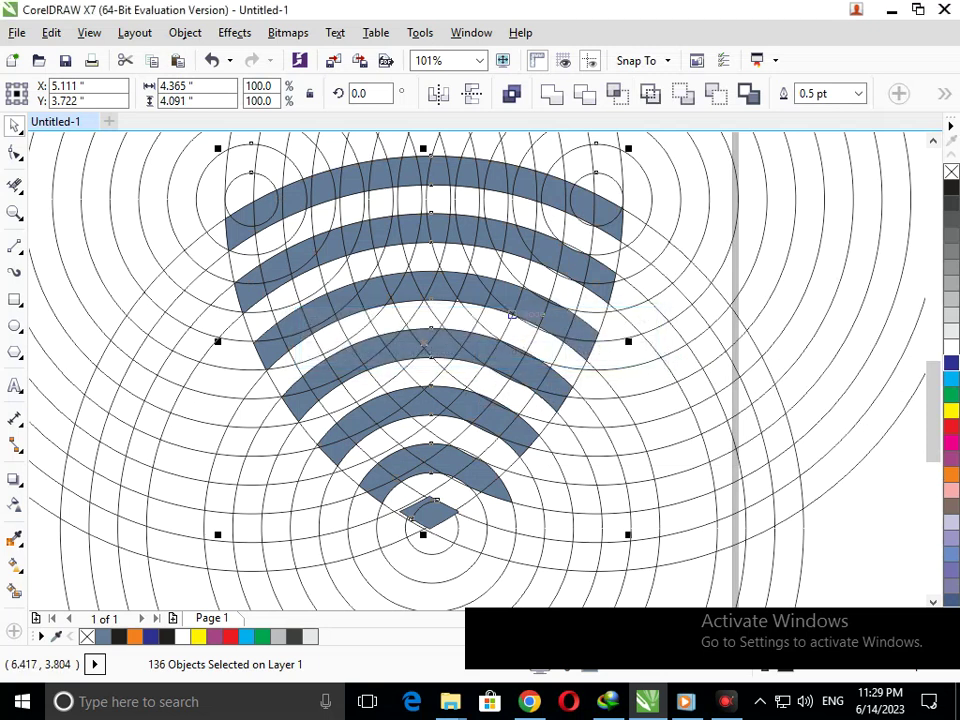
Move the found filled pieces to the left of the page, clear of the concentric circles, and deselect them.
{"action": "scroll", "coordinate": [562, 363], "scroll_direction": "down", "scroll_amount": 4}
{"action": "left_click_drag", "start_coordinate": [480, 363], "coordinate": [176, 332]}
{"action": "left_click", "coordinate": [232, 442]}
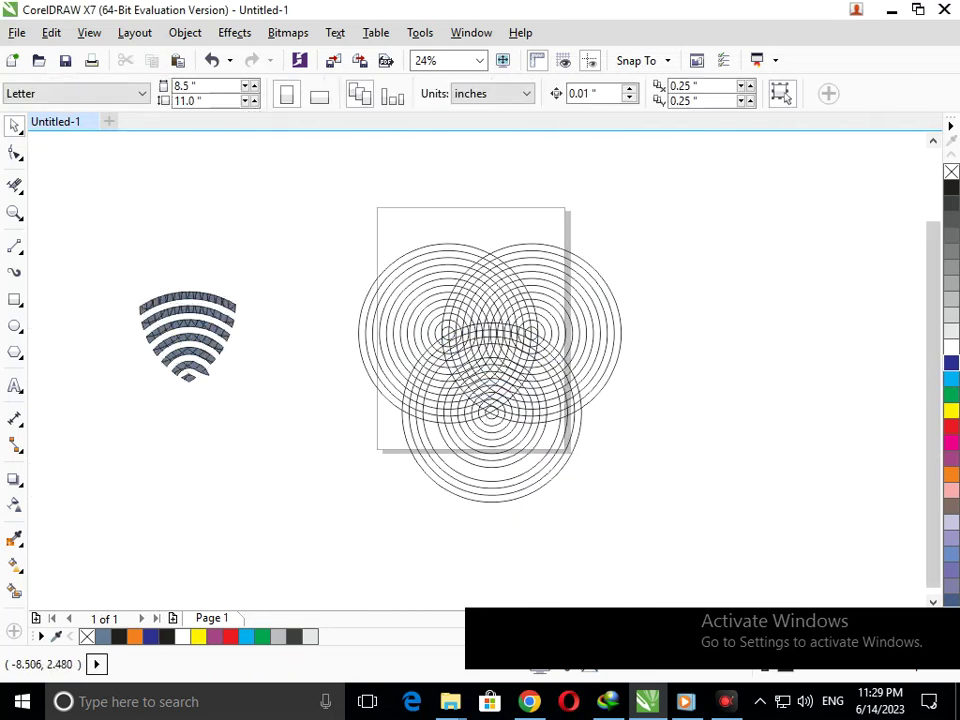
Delete the stray pointed fragment at the right end of the smallest arched band.
{"action": "key", "text": "F2"}
{"action": "left_click_drag", "start_coordinate": [75, 256], "coordinate": [273, 436]}
{"action": "left_click_drag", "start_coordinate": [565, 443], "coordinate": [583, 456]}
{"action": "key", "text": "Delete"}
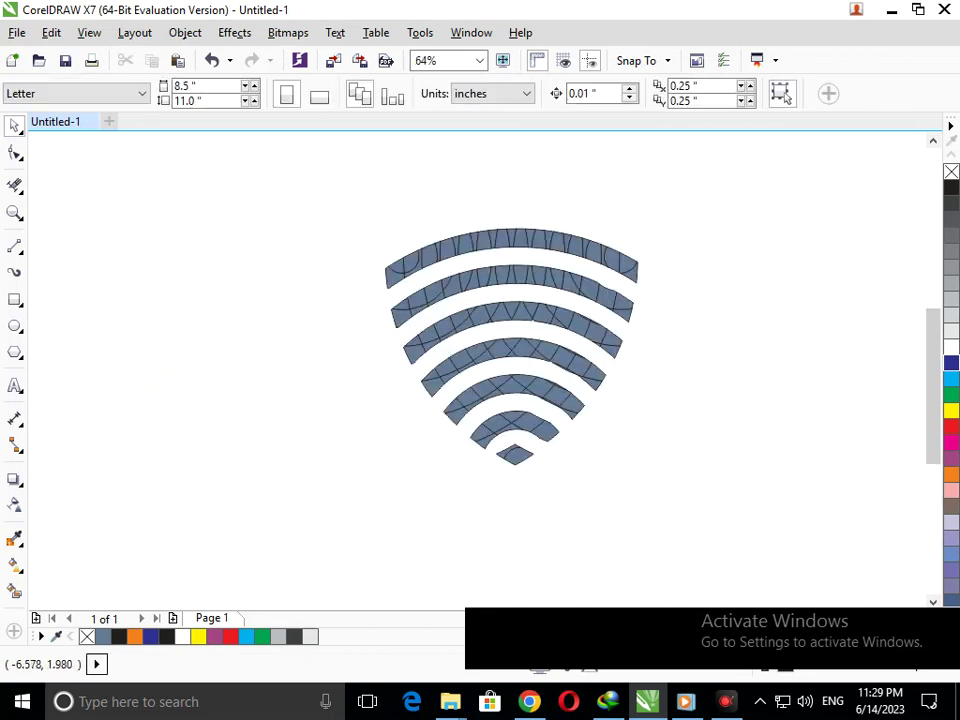
Select all the filled band pieces and weld them into one curve.
{"action": "key", "text": "ctrl+a"}
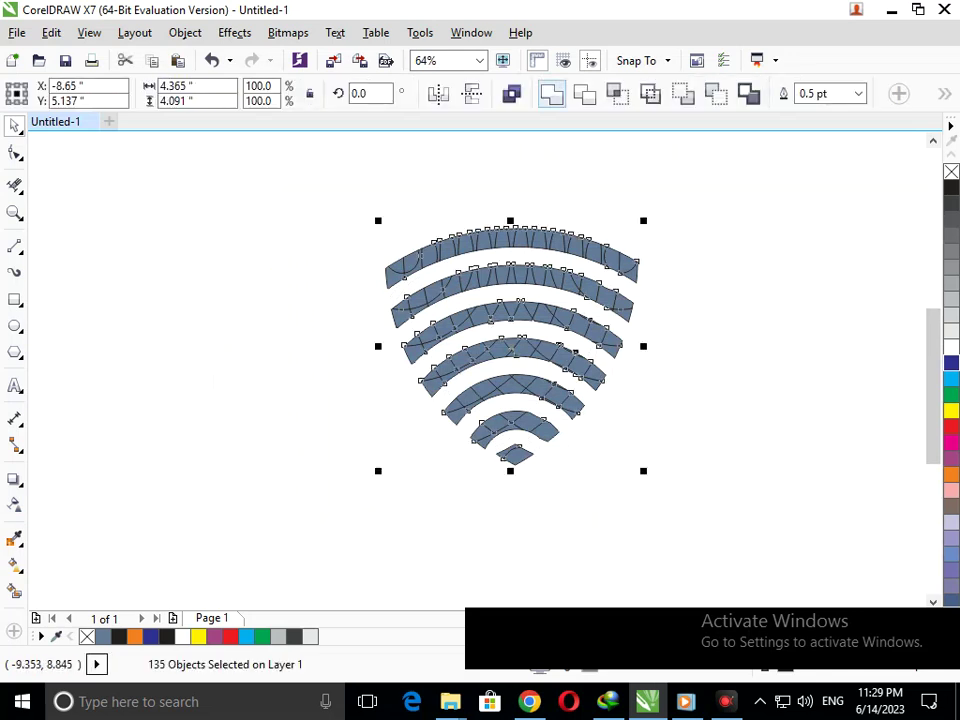
{"action": "left_click", "coordinate": [552, 94]}
{"action": "left_click", "coordinate": [568, 474]}
Reshape the flattened outer edge near the right end of the smallest arched band into a rounder curve.
{"action": "left_click_drag", "start_coordinate": [495, 377], "coordinate": [562, 445]}
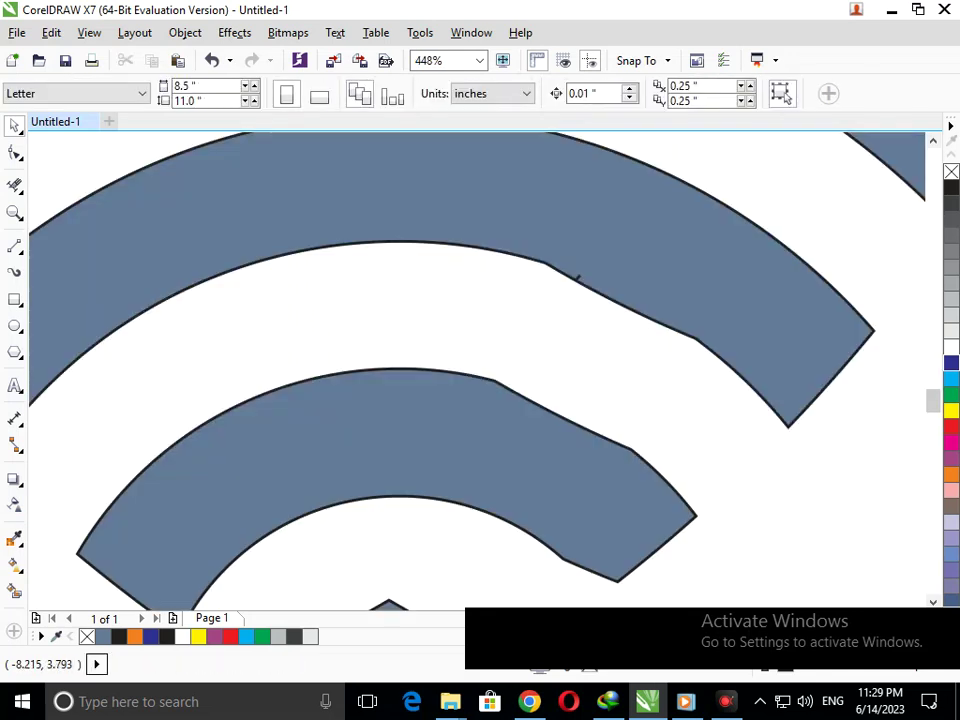
{"action": "key", "text": "F3"}
{"action": "scroll", "coordinate": [532, 320], "scroll_direction": "up", "scroll_amount": 3}
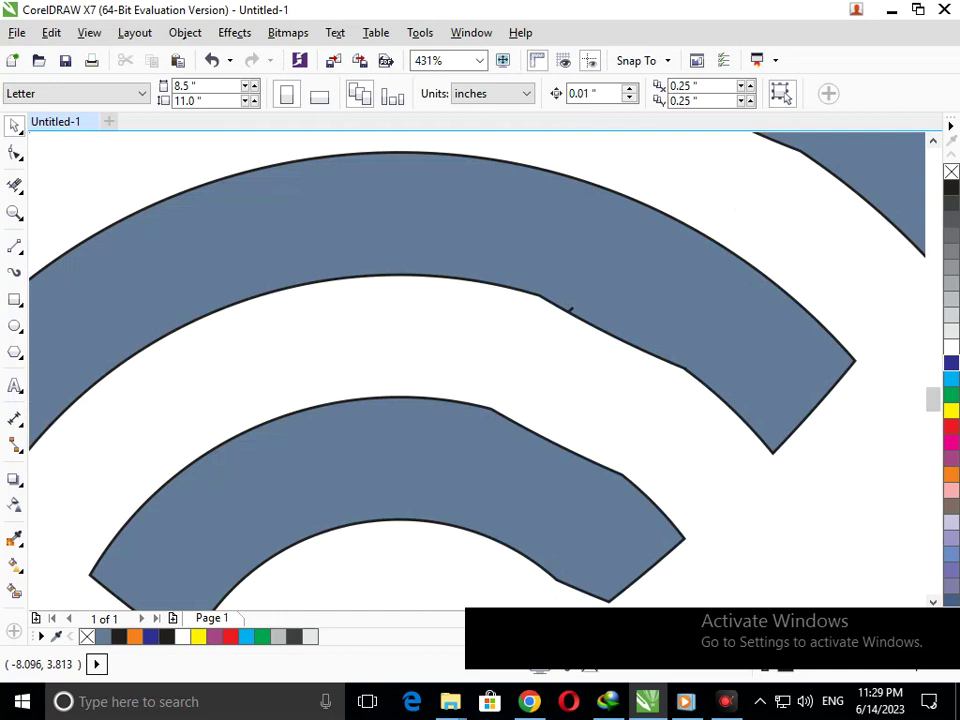
{"action": "left_click", "coordinate": [14, 153]}
{"action": "left_click", "coordinate": [568, 310]}
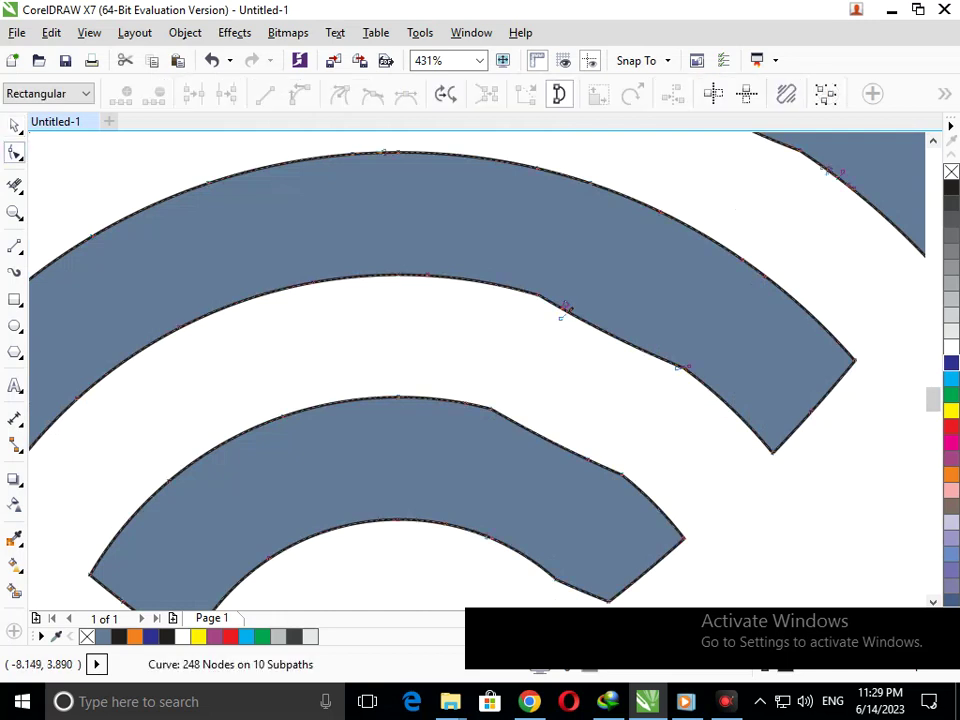
{"action": "left_click", "coordinate": [563, 308]}
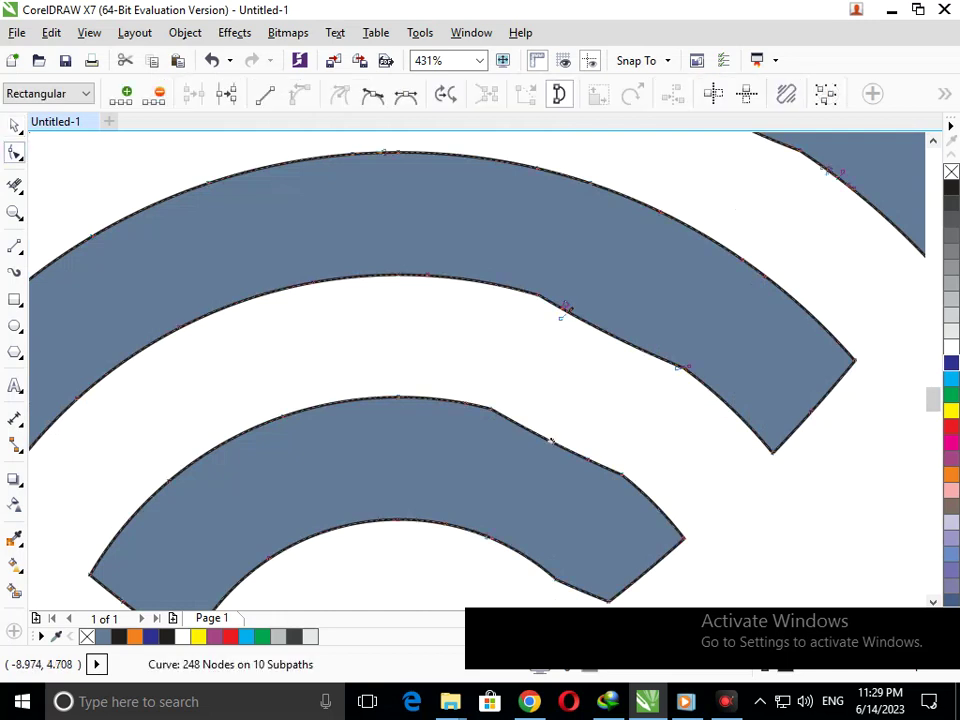
{"action": "left_click_drag", "start_coordinate": [551, 440], "coordinate": [554, 435]}
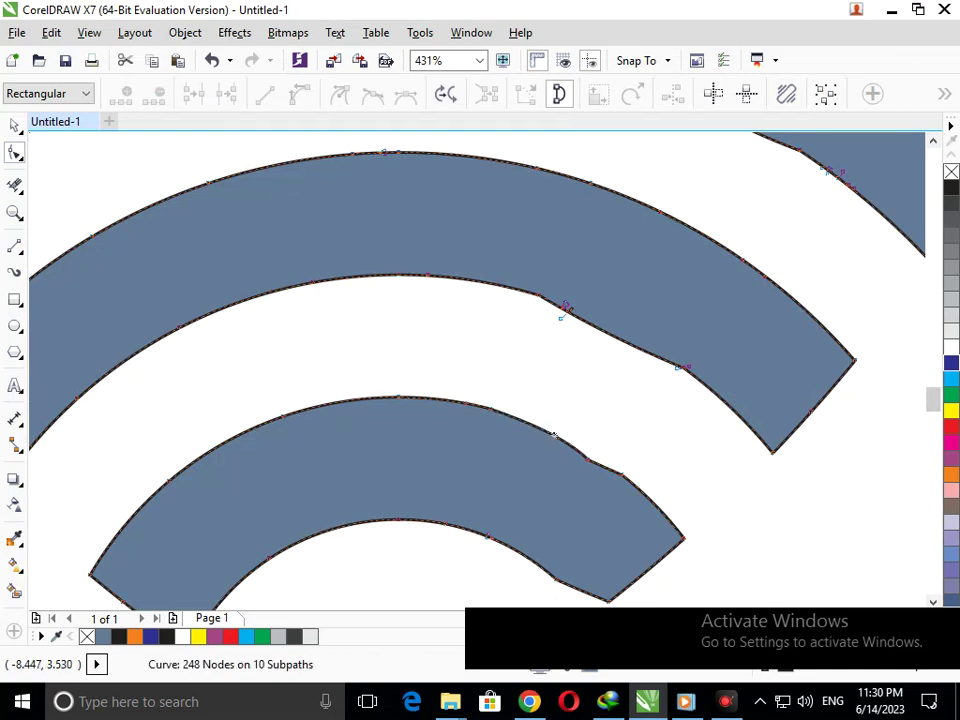
{"action": "left_click", "coordinate": [564, 438]}
{"action": "left_click_drag", "start_coordinate": [564, 438], "coordinate": [564, 430]}
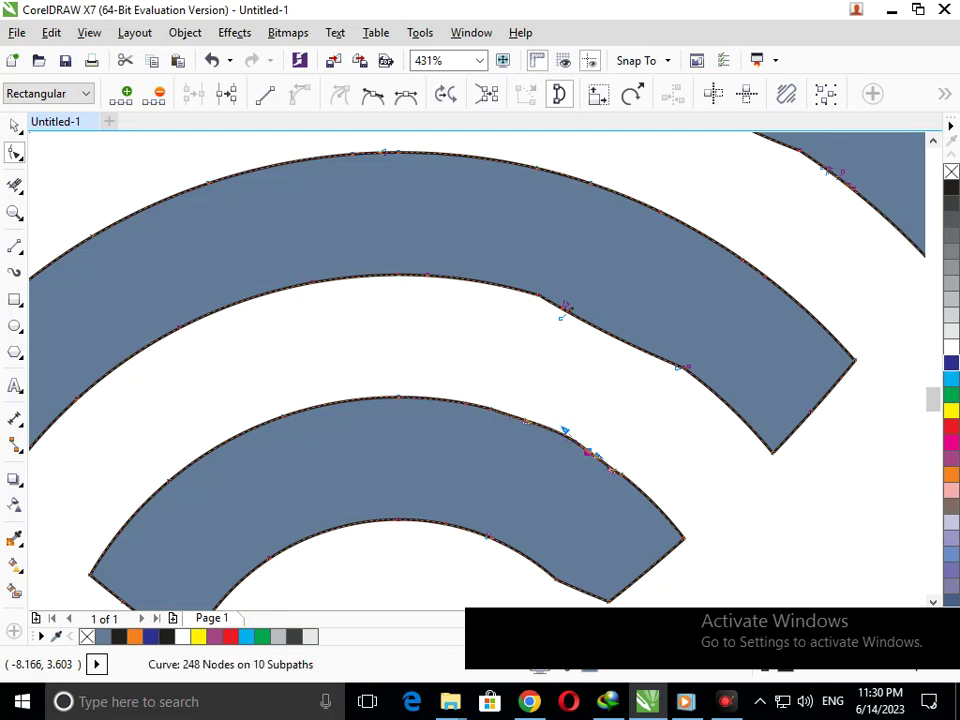
Nudge up the inner-edge node near the right end of the smallest band and adjust its handle to smooth the curve.
{"action": "left_click", "coordinate": [557, 579]}
{"action": "key", "text": "Up"}
{"action": "key", "text": "Up"}
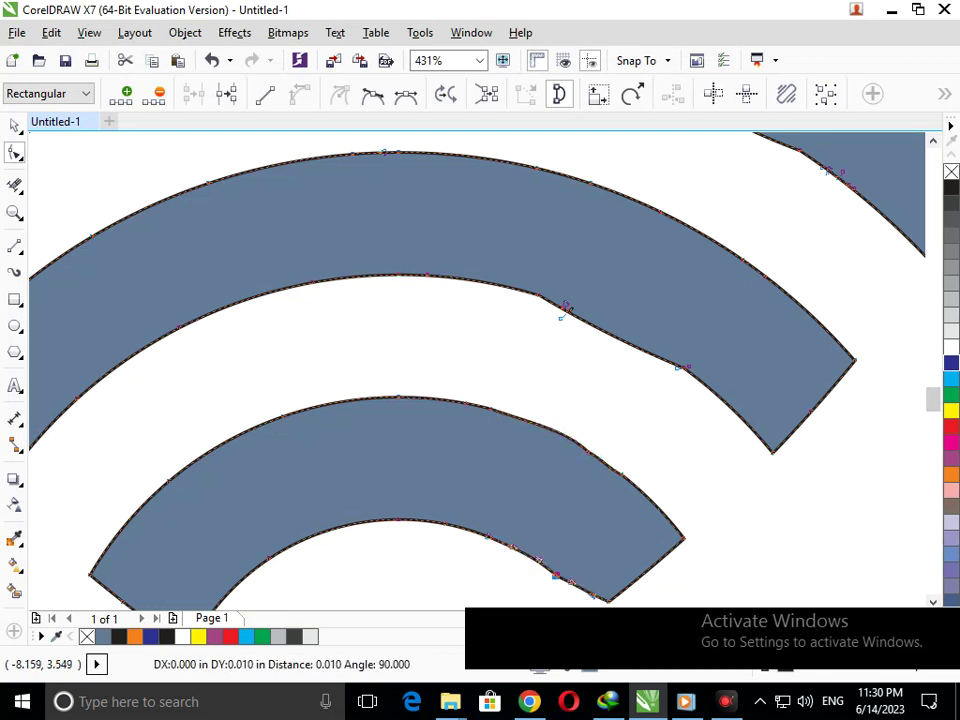
{"action": "left_click_drag", "start_coordinate": [540, 556], "coordinate": [540, 556]}
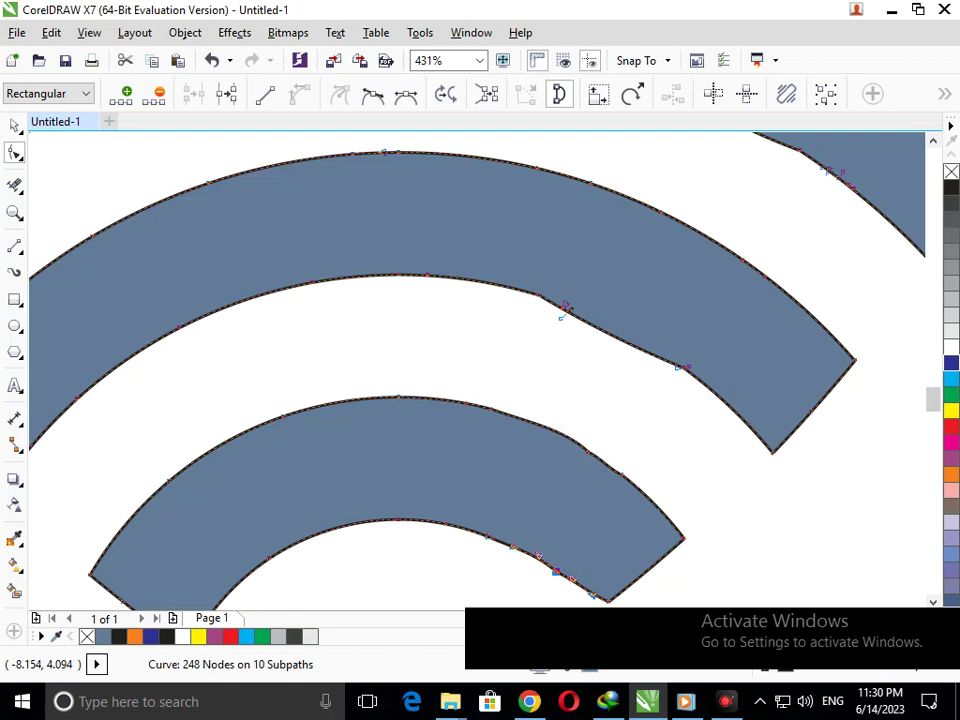
Smooth the dented inner edge near the right end of the second-smallest band by reshaping its segments and nodes.
{"action": "left_click", "coordinate": [608, 334]}
{"action": "key", "text": "Delete"}
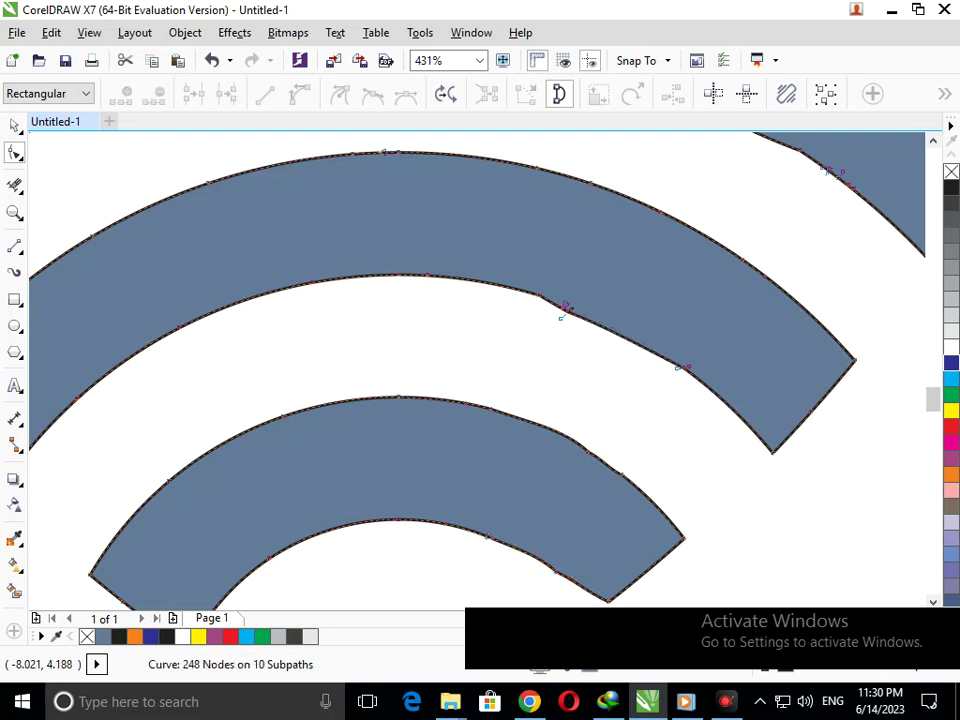
{"action": "left_click", "coordinate": [563, 309]}
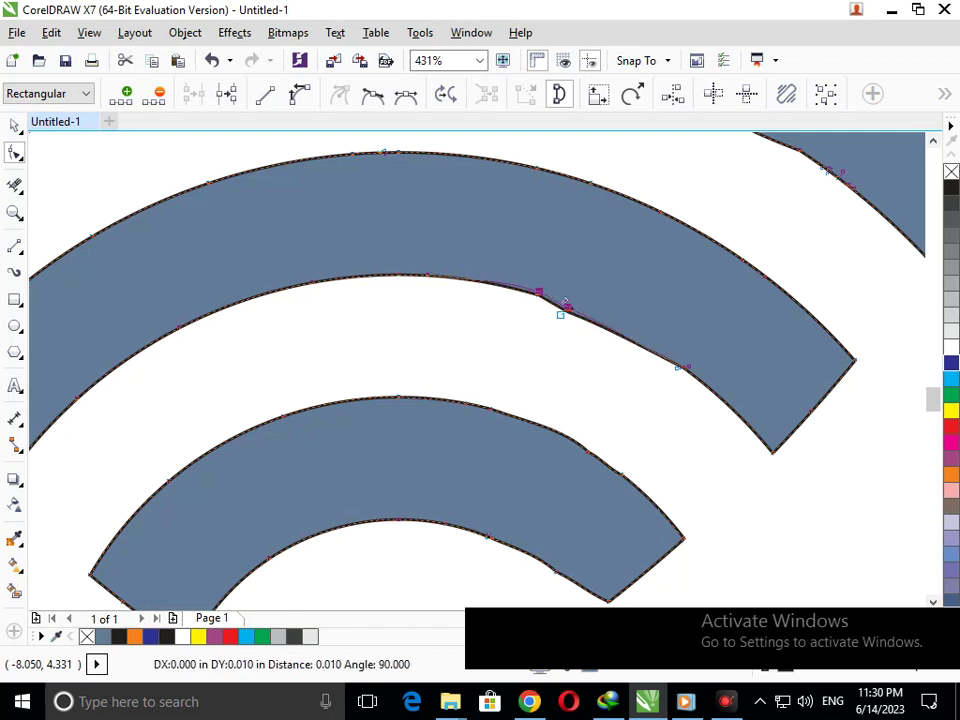
{"action": "left_click", "coordinate": [573, 328]}
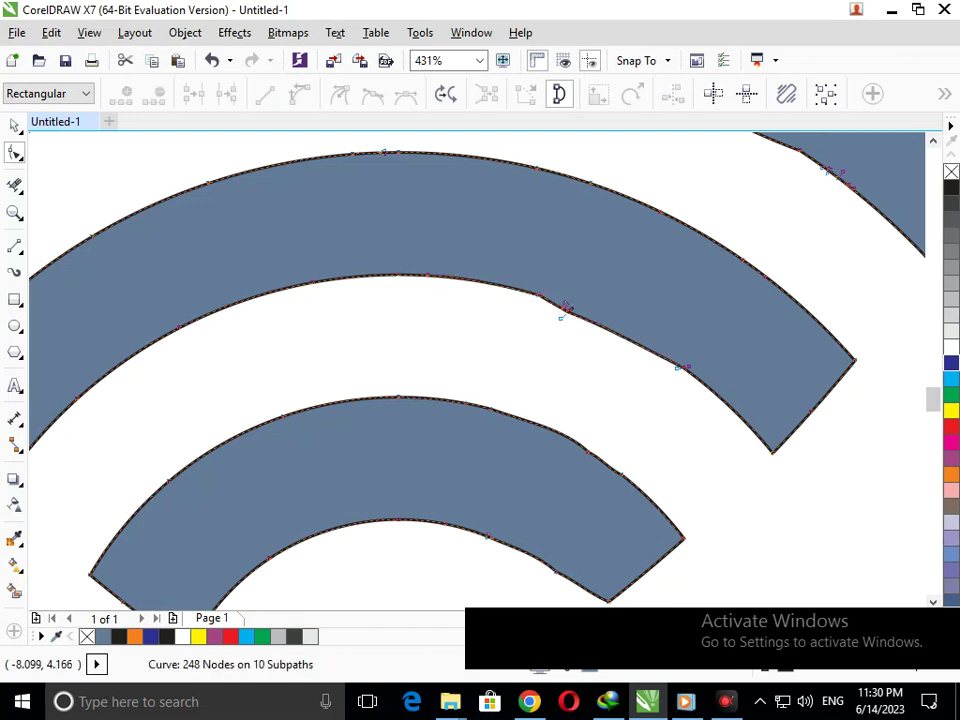
{"action": "left_click", "coordinate": [567, 310]}
{"action": "left_click", "coordinate": [565, 310]}
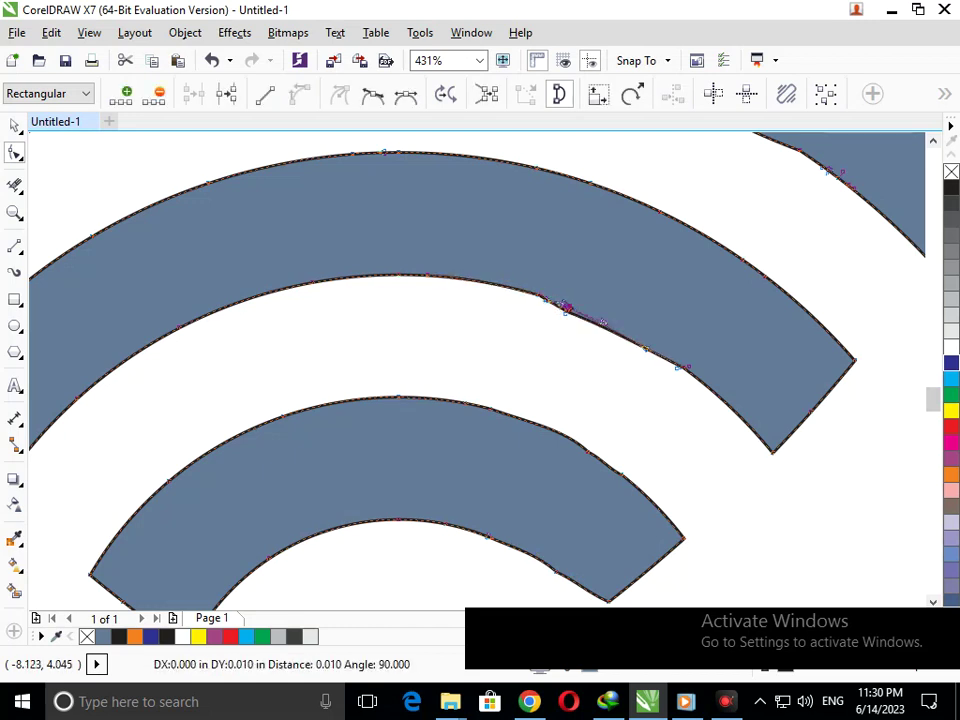
{"action": "left_click_drag", "start_coordinate": [549, 325], "coordinate": [630, 371]}
{"action": "scroll", "coordinate": [536, 412], "scroll_direction": "down", "scroll_amount": 4}
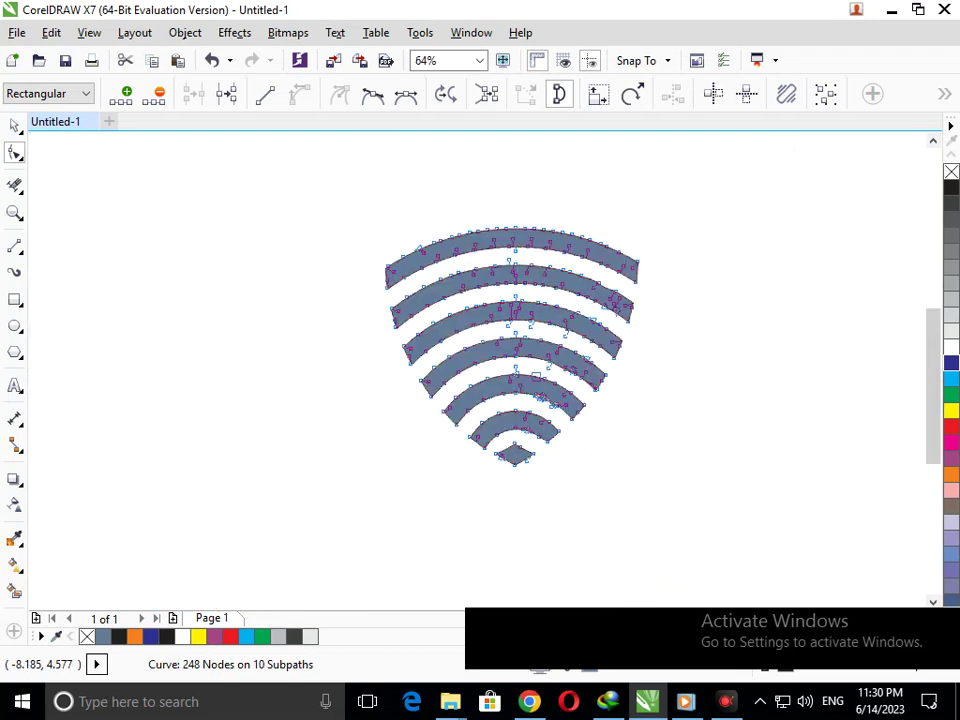
{"action": "key", "text": "Escape"}
Close the larger notch in the lower edge of the third band from the top by aligning its nodes and handles with the edge.
{"action": "left_click_drag", "start_coordinate": [272, 165], "coordinate": [510, 321]}
{"action": "scroll", "coordinate": [538, 316], "scroll_direction": "up", "scroll_amount": 5}
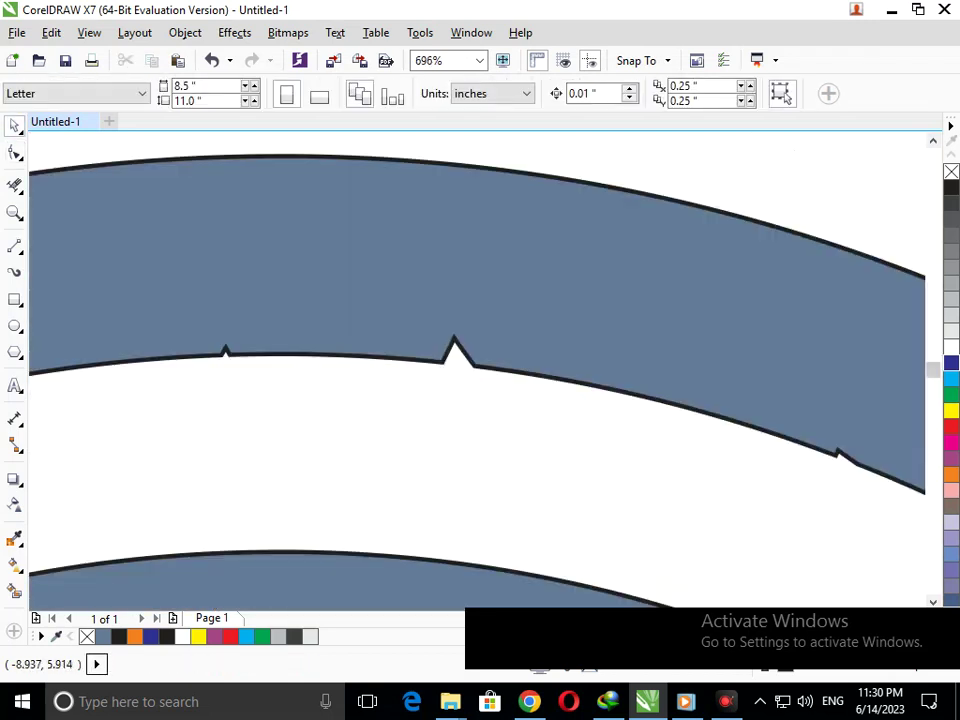
{"action": "left_click", "coordinate": [14, 153]}
{"action": "left_click", "coordinate": [466, 351]}
{"action": "left_click_drag", "start_coordinate": [454, 339], "coordinate": [527, 437]}
{"action": "scroll", "coordinate": [456, 360], "scroll_direction": "up", "scroll_amount": 5}
{"action": "left_click_drag", "start_coordinate": [499, 391], "coordinate": [497, 427]}
{"action": "left_click_drag", "start_coordinate": [463, 500], "coordinate": [396, 421]}
{"action": "left_click_drag", "start_coordinate": [556, 510], "coordinate": [630, 442]}
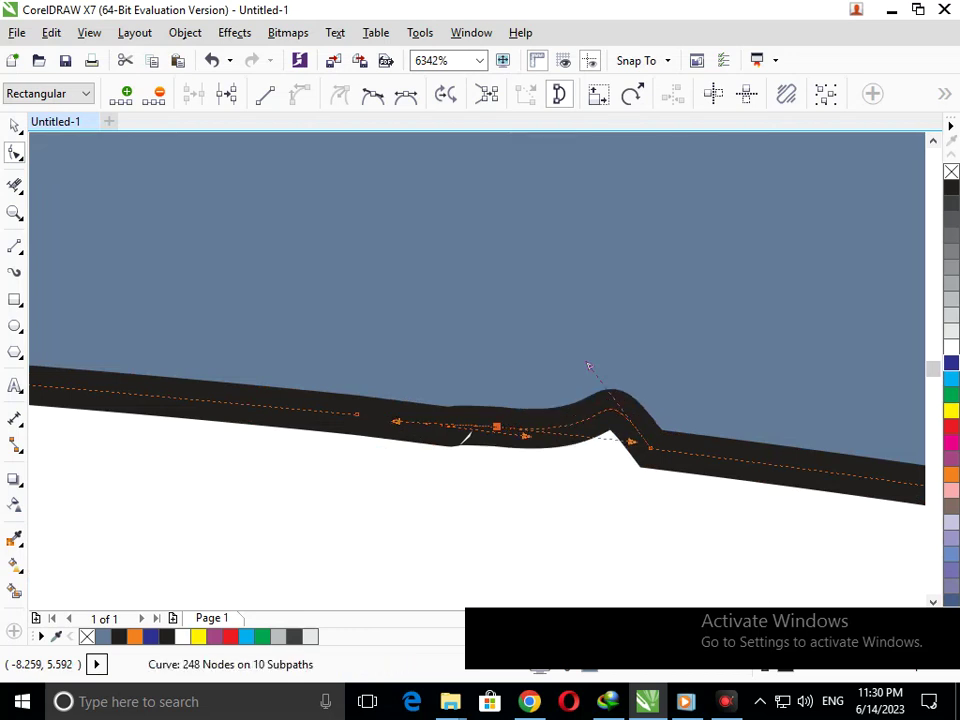
{"action": "left_click_drag", "start_coordinate": [589, 366], "coordinate": [384, 418]}
{"action": "left_click", "coordinate": [497, 426]}
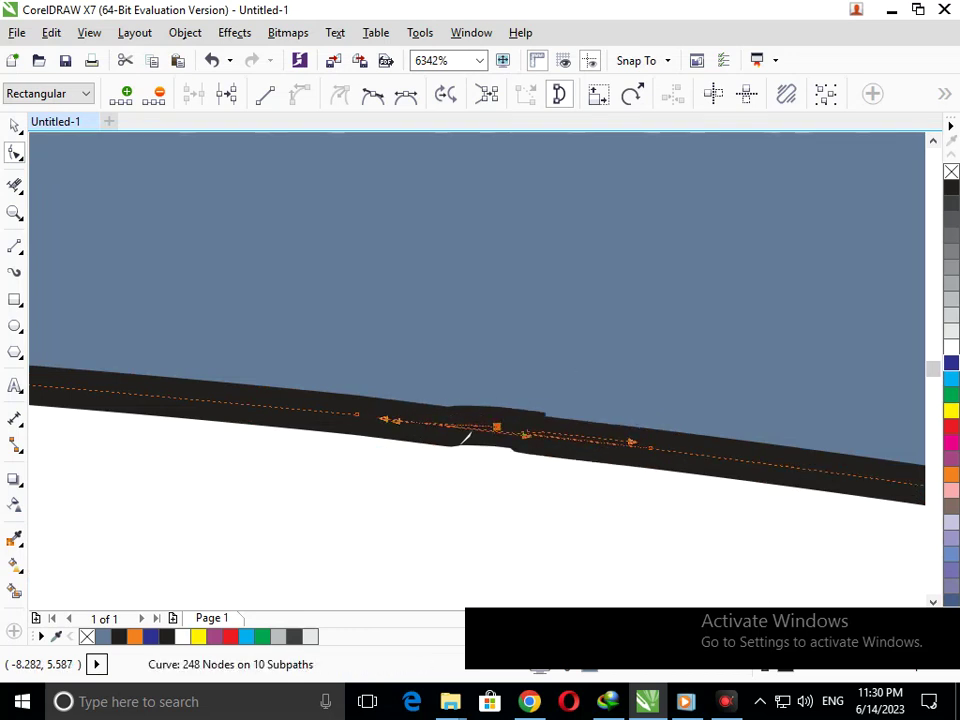
{"action": "mouse_move", "coordinate": [465, 437]}
{"action": "left_mouse_down"}
{"action": "mouse_move", "coordinate": [465, 493]}
{"action": "mouse_move", "coordinate": [465, 437]}
{"action": "left_mouse_up"}
Flatten the small notch in the middle of the third band's lower edge with its nodes and handles, and finish node editing.
{"action": "scroll", "coordinate": [465, 437], "scroll_direction": "down", "scroll_amount": 5}
{"action": "scroll", "coordinate": [204, 356], "scroll_direction": "up", "scroll_amount": 5}
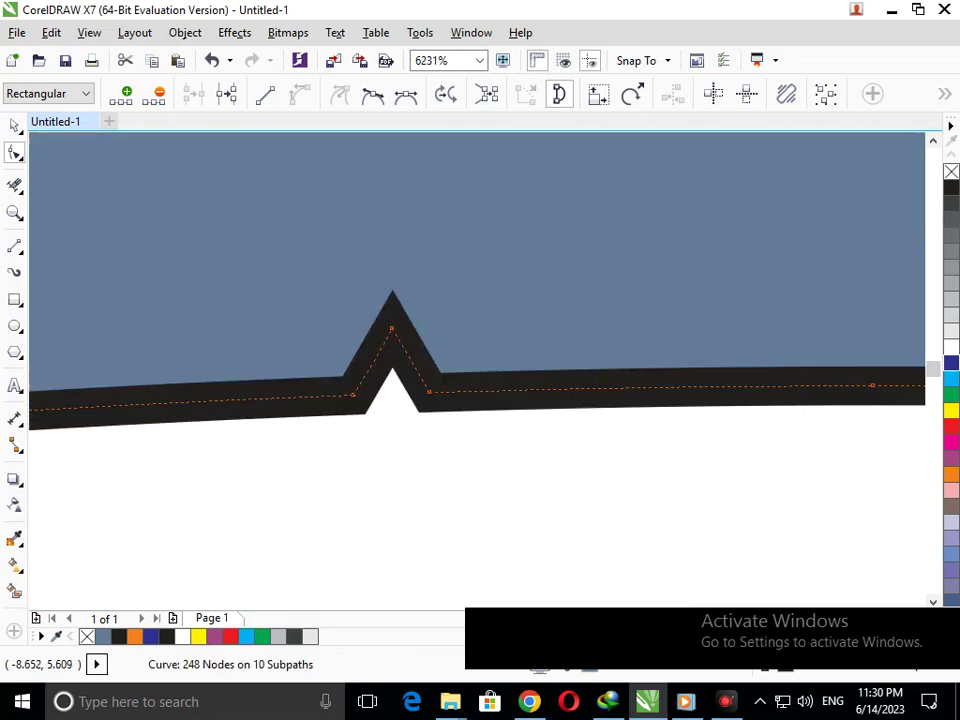
{"action": "left_click_drag", "start_coordinate": [391, 329], "coordinate": [422, 401]}
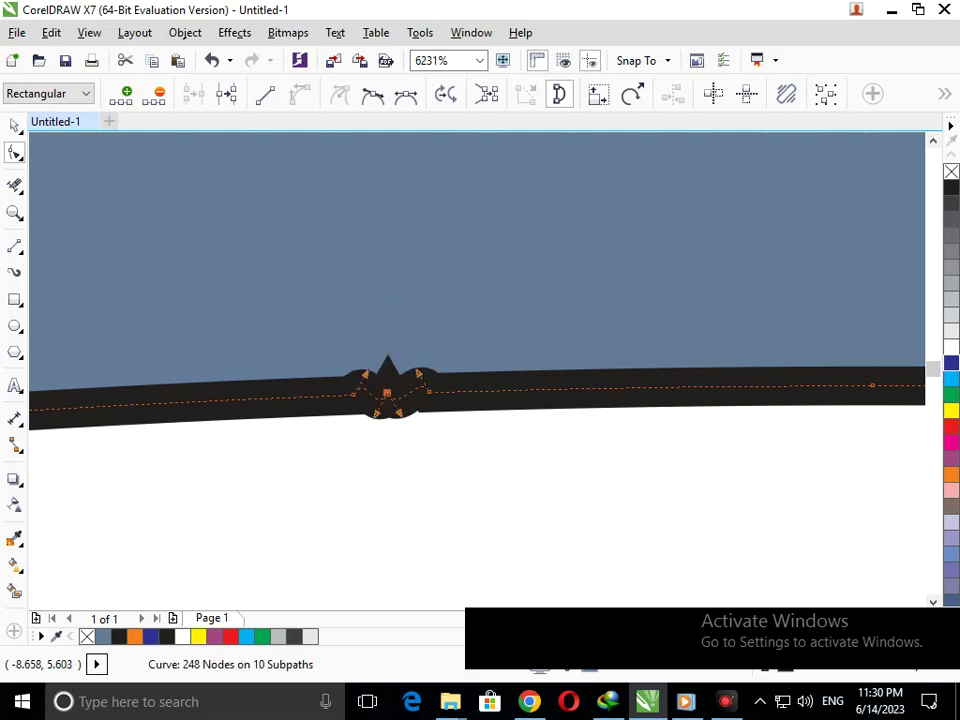
{"action": "left_click_drag", "start_coordinate": [366, 374], "coordinate": [326, 395]}
{"action": "left_click_drag", "start_coordinate": [418, 372], "coordinate": [313, 397]}
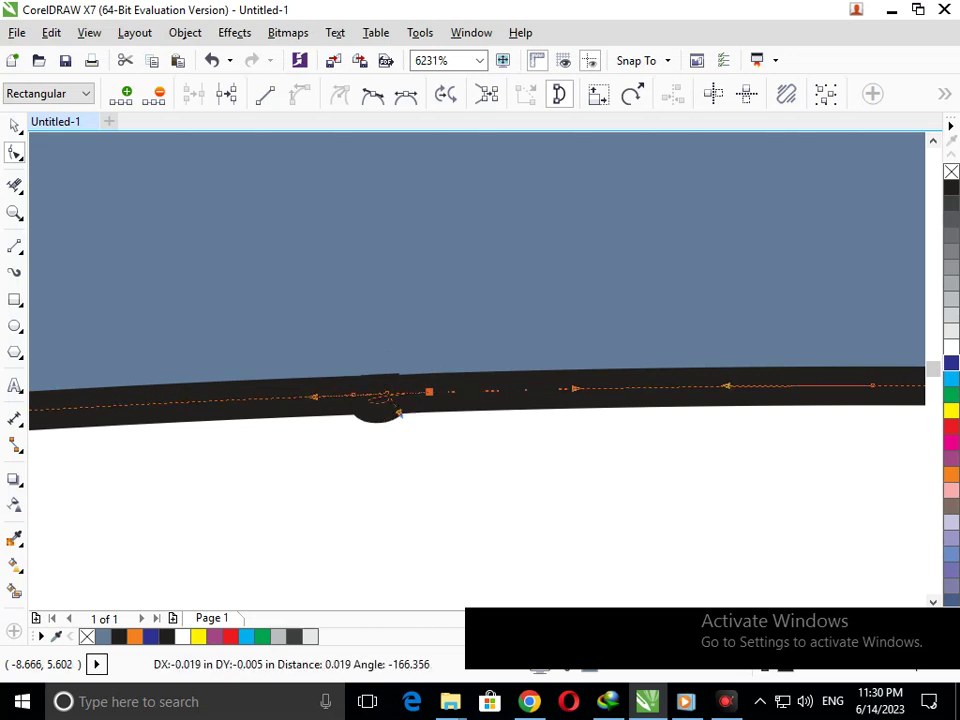
{"action": "left_click_drag", "start_coordinate": [400, 413], "coordinate": [437, 392]}
{"action": "scroll", "coordinate": [430, 390], "scroll_direction": "down", "scroll_amount": 7}
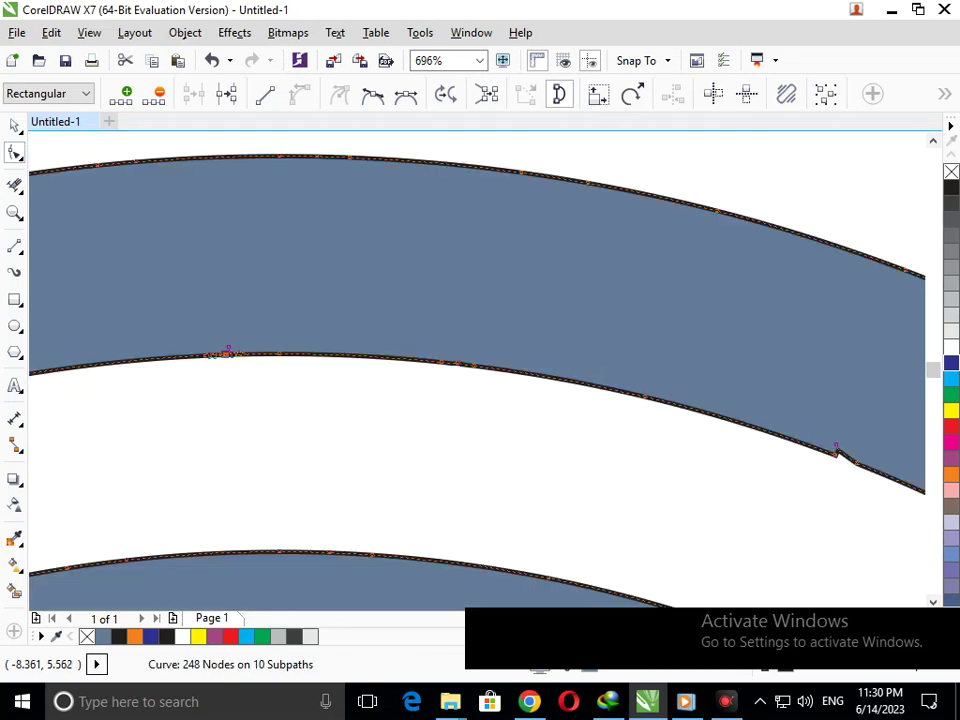
{"action": "left_click", "coordinate": [14, 126]}
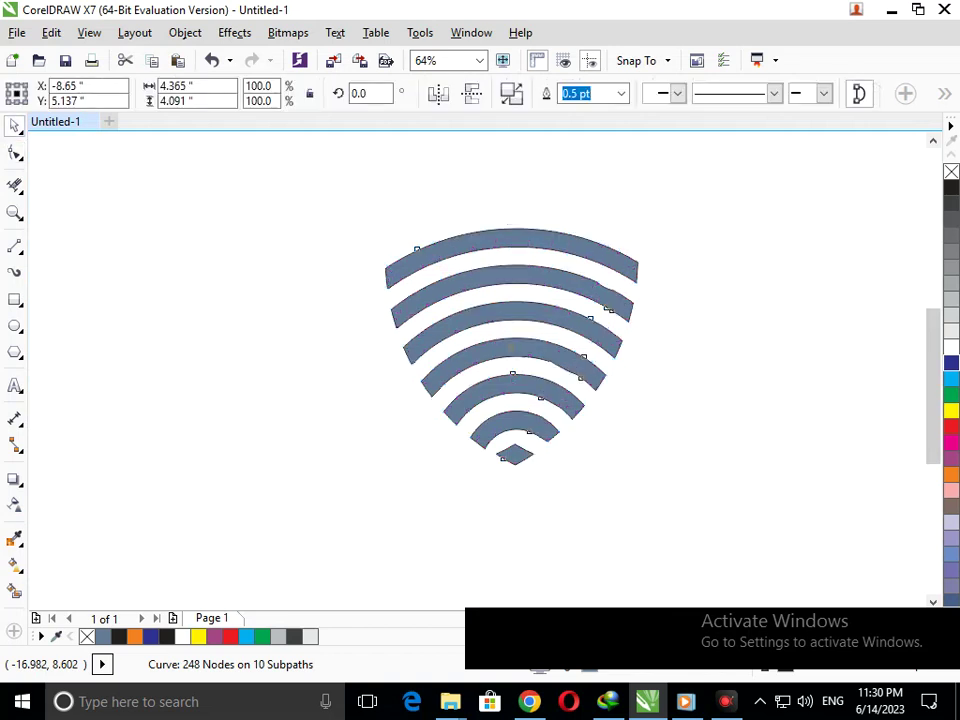
{"action": "left_click", "coordinate": [100, 370]}
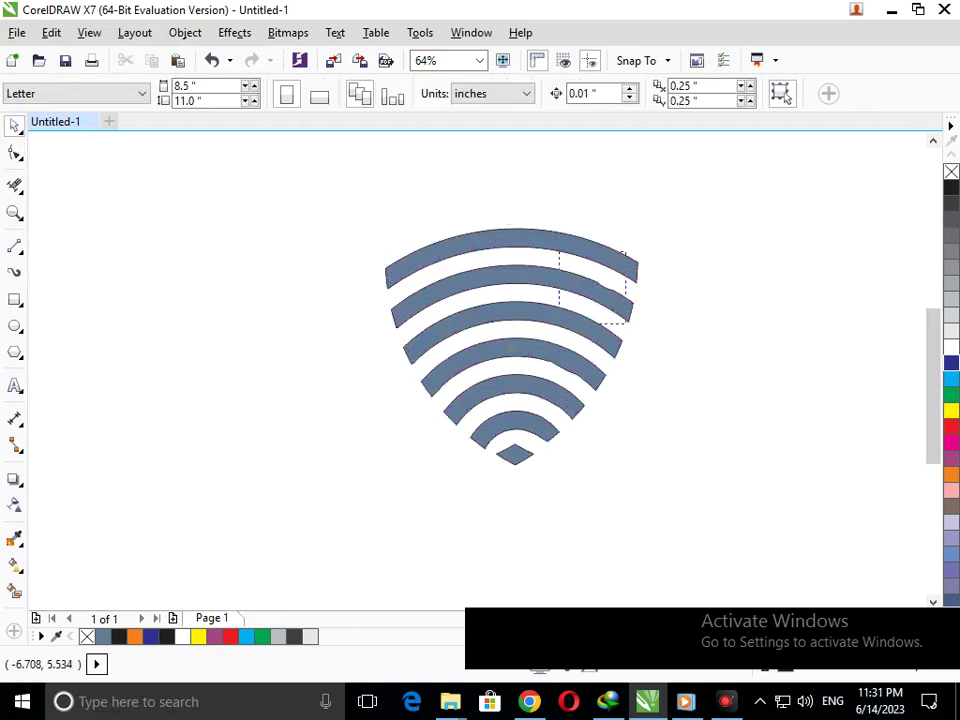
Select the whole blue-to-red gradient logo, move it right and slightly down, and deselect it.
{"action": "scroll", "coordinate": [575, 300], "scroll_direction": "up", "scroll_amount": 3}
{"action": "scroll", "coordinate": [573, 475], "scroll_direction": "down", "scroll_amount": 3}
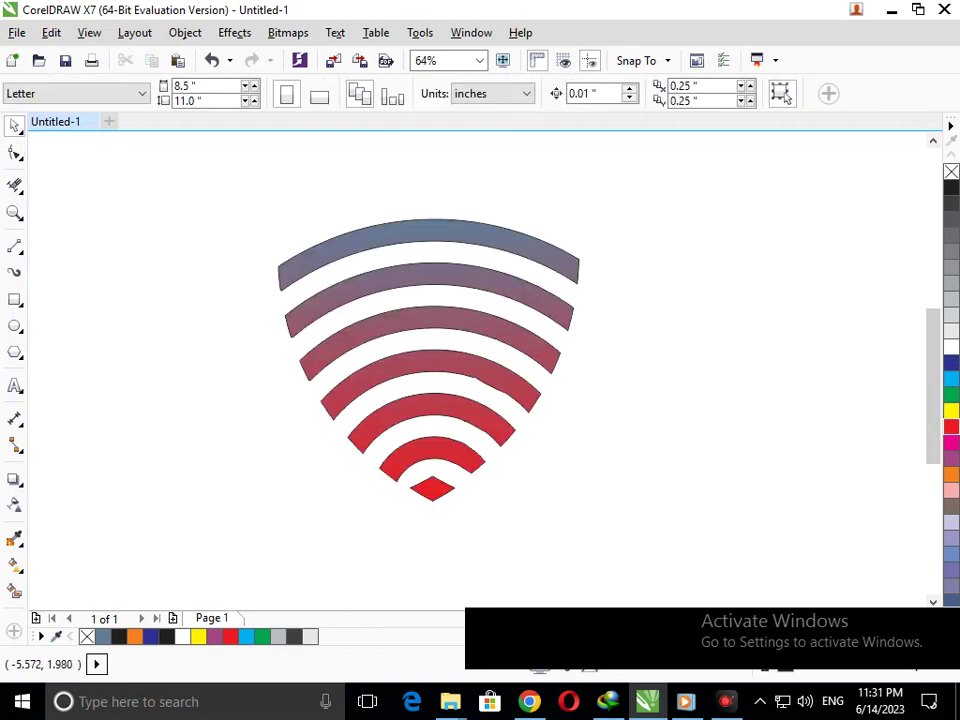
{"action": "left_click_drag", "start_coordinate": [212, 200], "coordinate": [480, 390]}
{"action": "left_click_drag", "start_coordinate": [208, 167], "coordinate": [621, 525]}
{"action": "left_click_drag", "start_coordinate": [447, 486], "coordinate": [506, 504]}
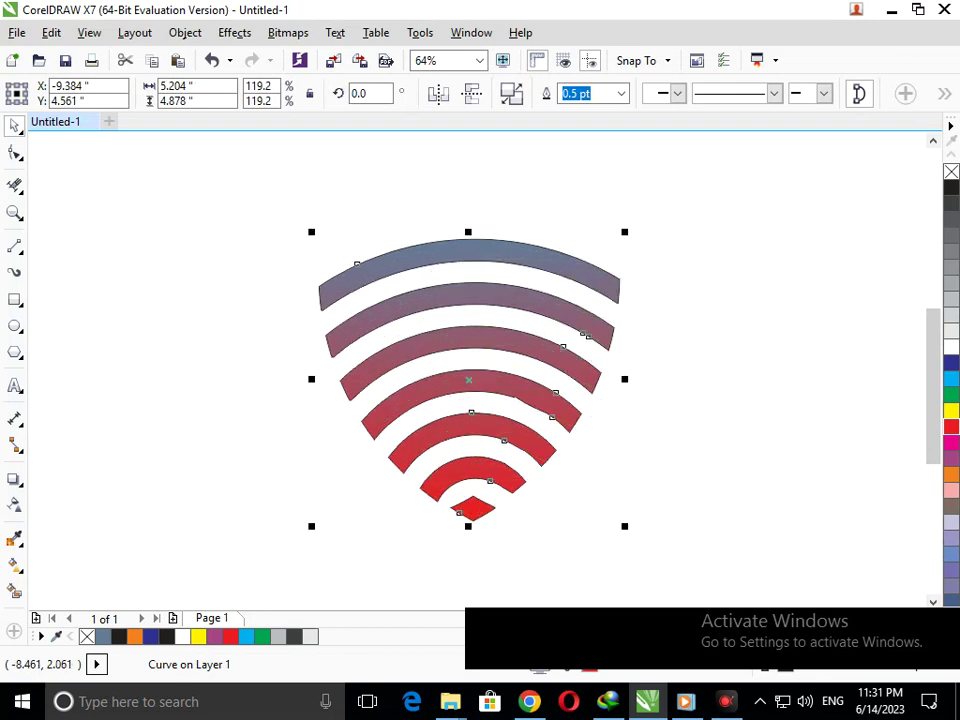
{"action": "left_click", "coordinate": [664, 503]}
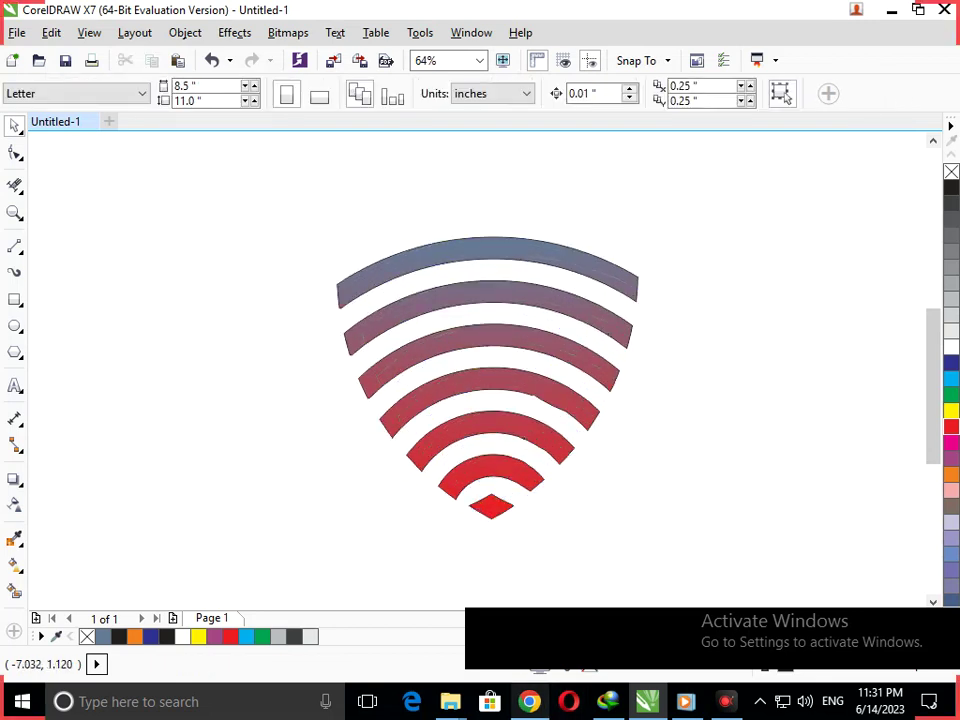
{"action": "mouse_move", "coordinate": [529, 701]}
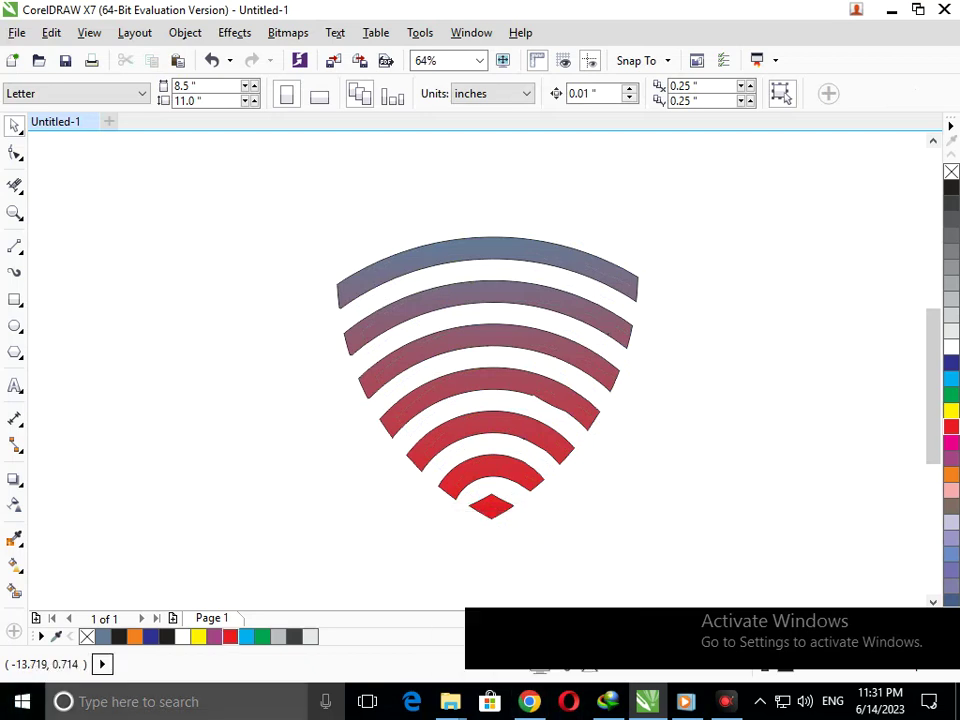